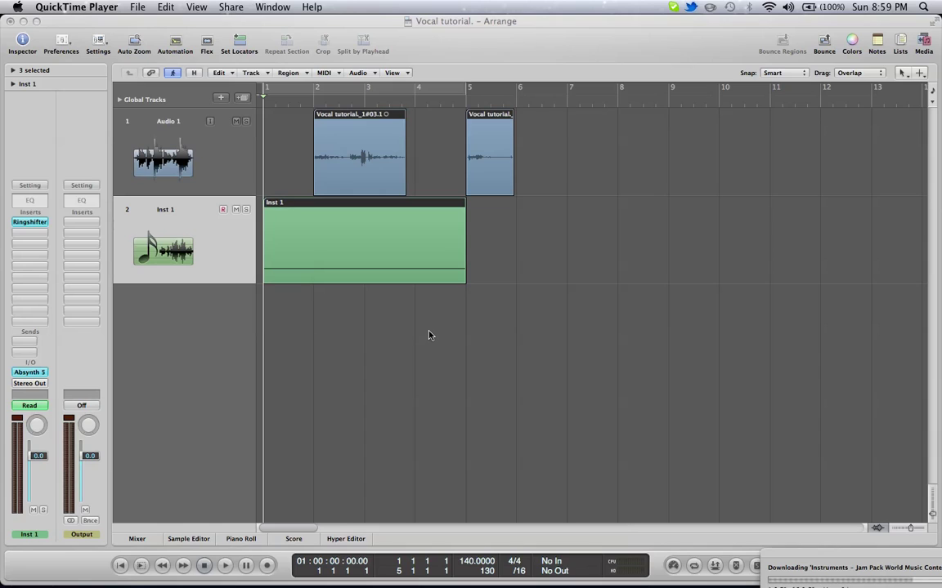
# Select Audio 1 and activate its Chan EQ, Compressor and VocalTrf inserts.
pyautogui.moveTo(457, 564)
pyautogui.click(214, 153)
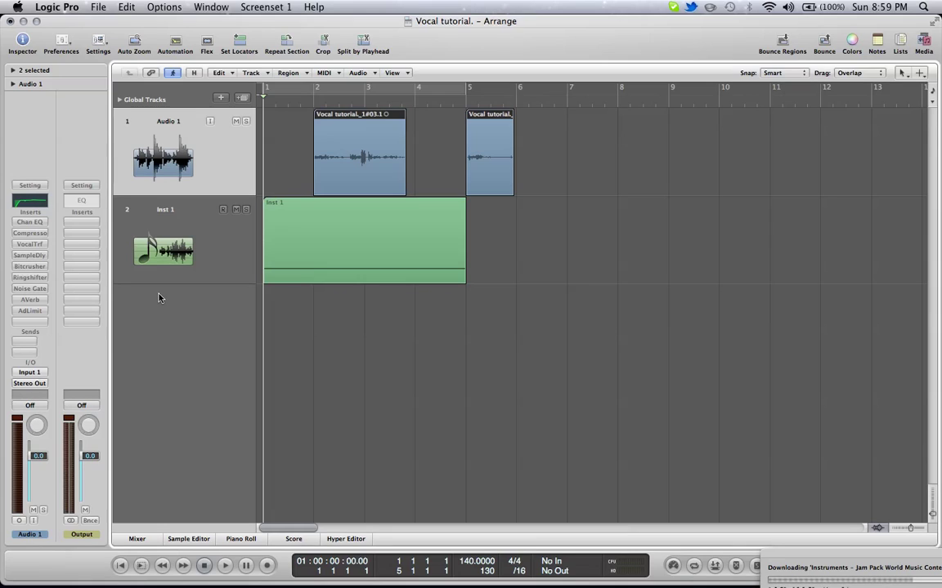
pyautogui.keyDown('alt'); pyautogui.click(32, 222); pyautogui.keyUp('alt')
pyautogui.keyDown('alt'); pyautogui.click(36, 235); pyautogui.keyUp('alt')
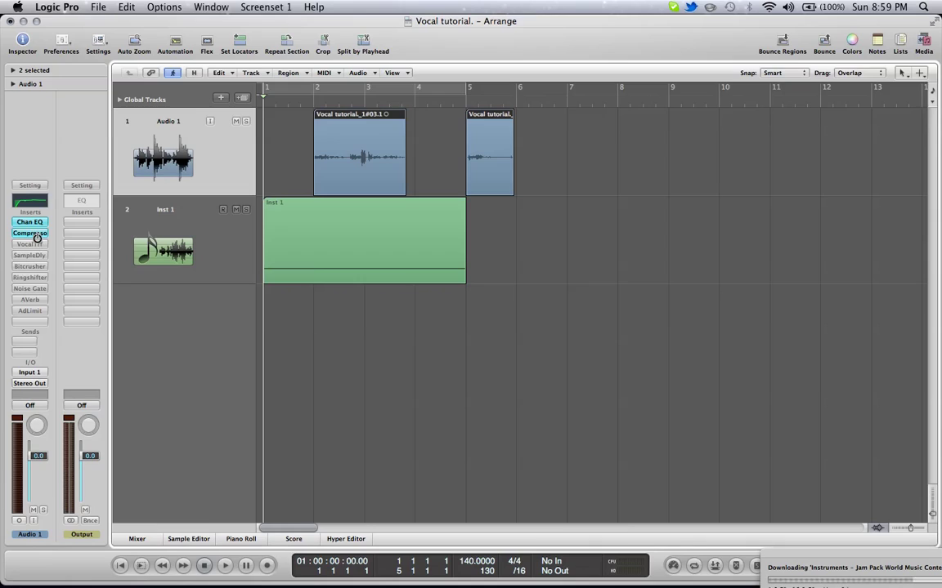
pyautogui.keyDown('alt'); pyautogui.click(32, 244); pyautogui.keyUp('alt')
# Activate the SampleDly, Bitcrusher, AVerb and AdLimit inserts, leaving Ringshifter and Noise Gate bypassed.
pyautogui.keyDown('alt'); pyautogui.click(34, 256); pyautogui.keyUp('alt')
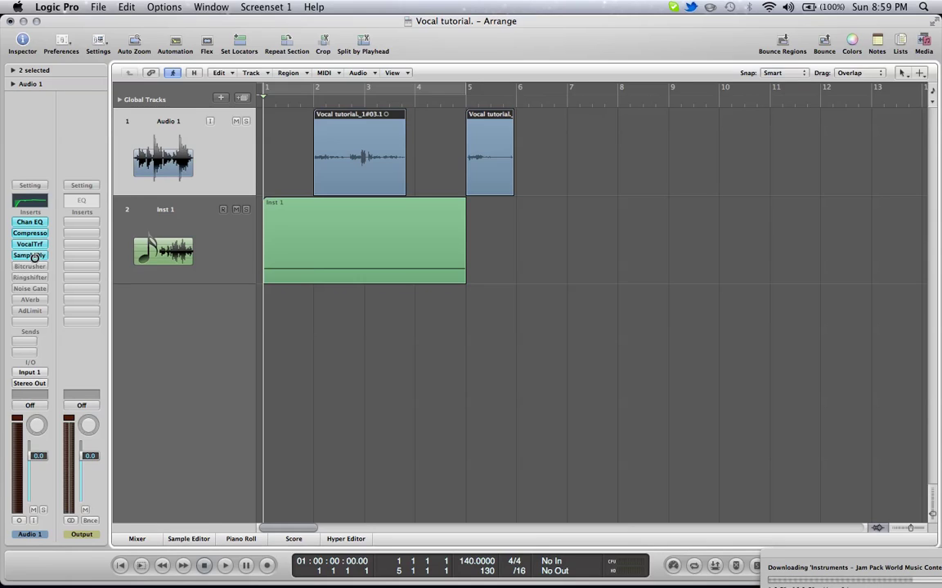
pyautogui.keyDown('alt'); pyautogui.click(31, 266); pyautogui.keyUp('alt')
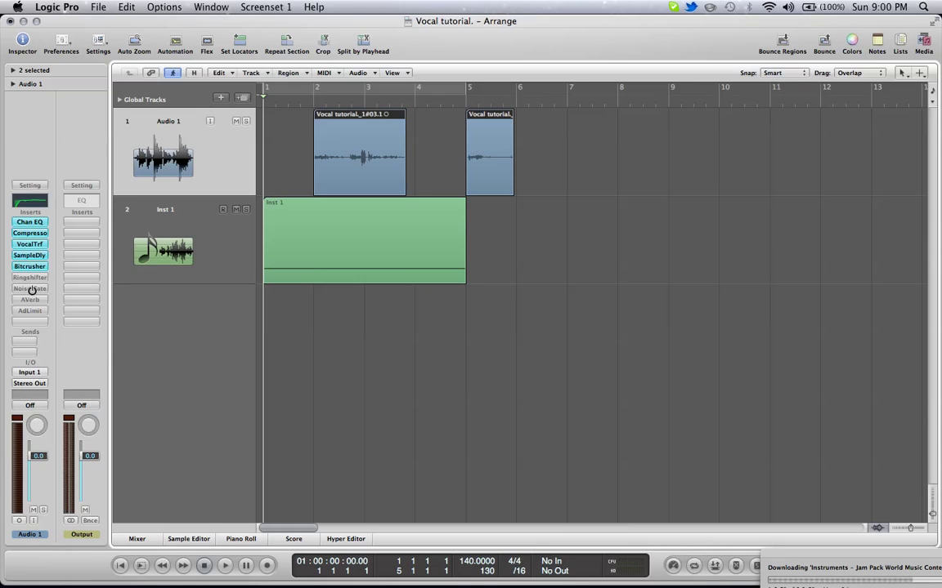
pyautogui.keyDown('alt'); pyautogui.click(34, 300); pyautogui.keyUp('alt')
pyautogui.keyDown('alt'); pyautogui.click(31, 312); pyautogui.keyUp('alt')
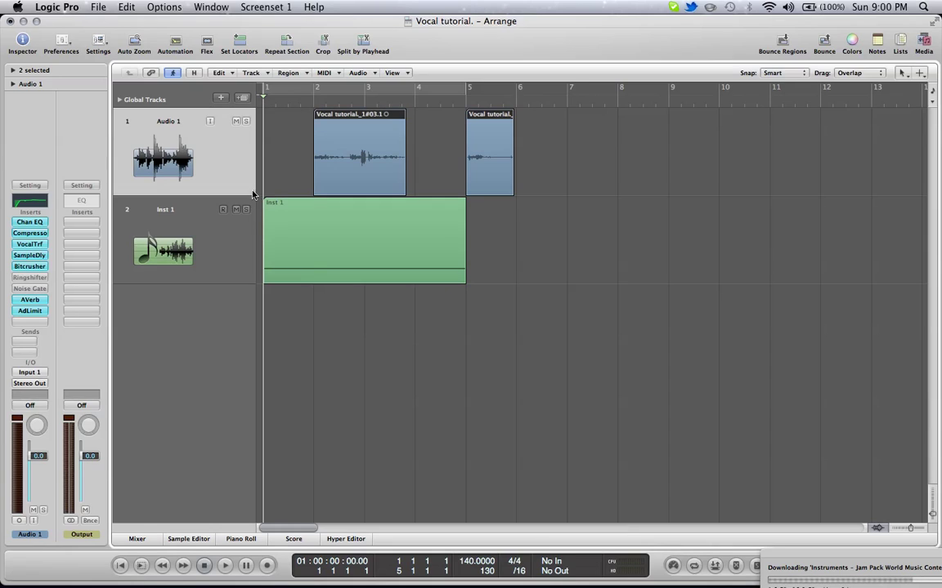
pyautogui.press('ctrl+super+Escape')
# Mute Inst 1, play the arrangement from bar 1, then bypass the VocalTrf insert.
pyautogui.click(236, 210)
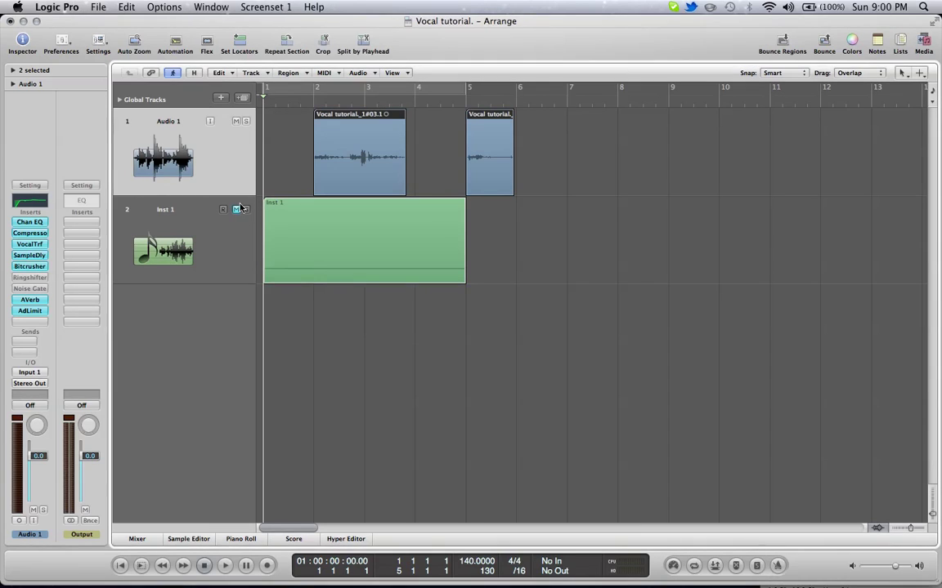
pyautogui.click(300, 100)
pyautogui.press('space')
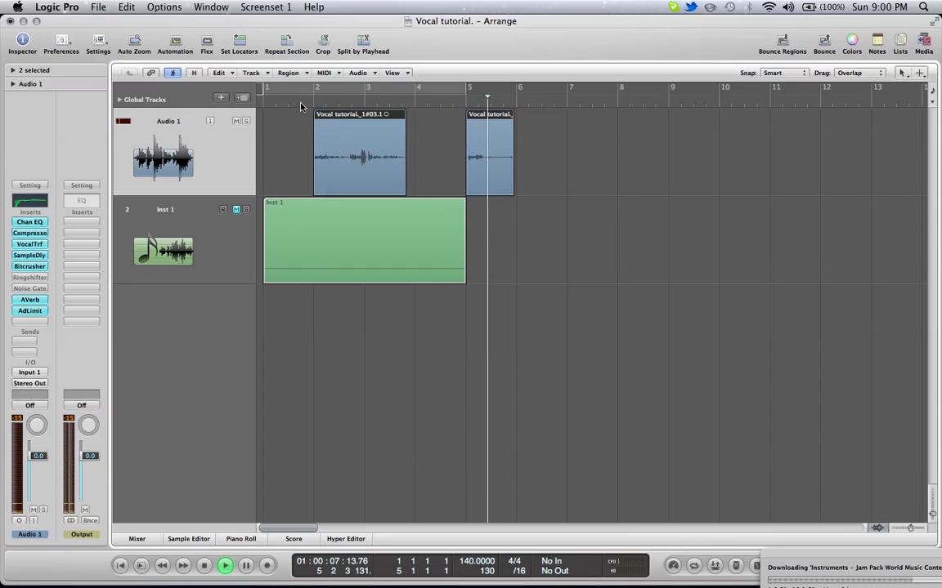
pyautogui.press('Return')
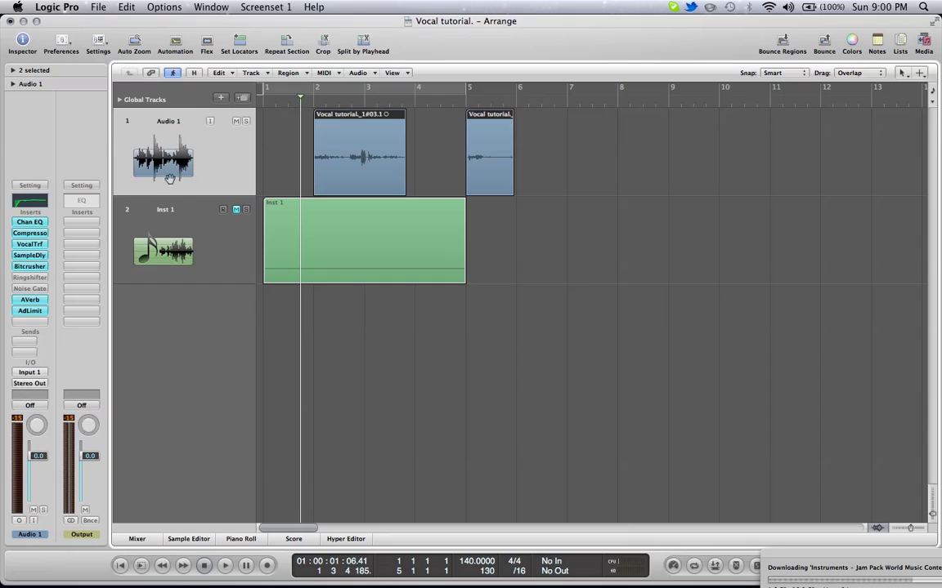
pyautogui.keyDown('alt'); pyautogui.click(28, 243); pyautogui.keyUp('alt')
# Deselect the vocal regions and set the playhead just before bar 2.
pyautogui.moveTo(300, 105); pyautogui.dragTo(288, 103)
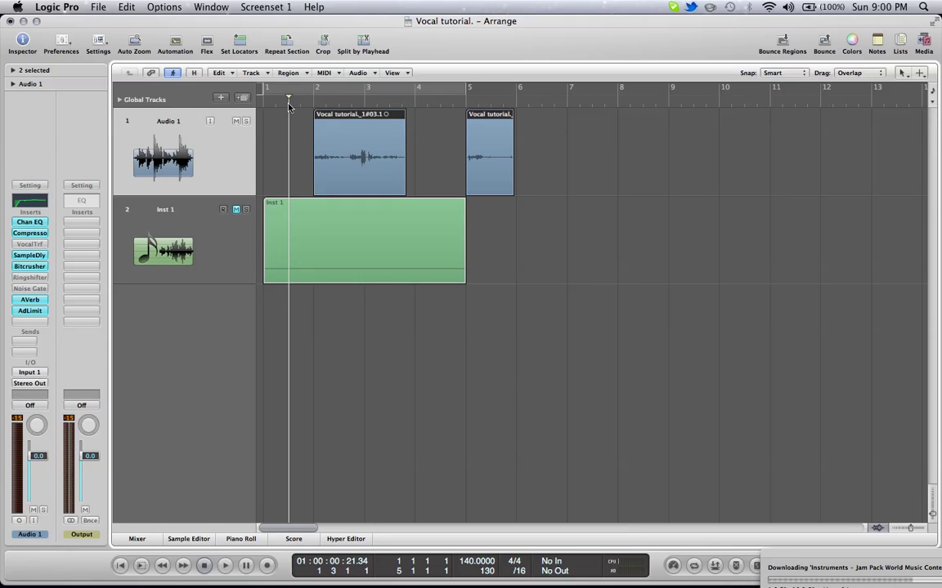
pyautogui.click(300, 107)
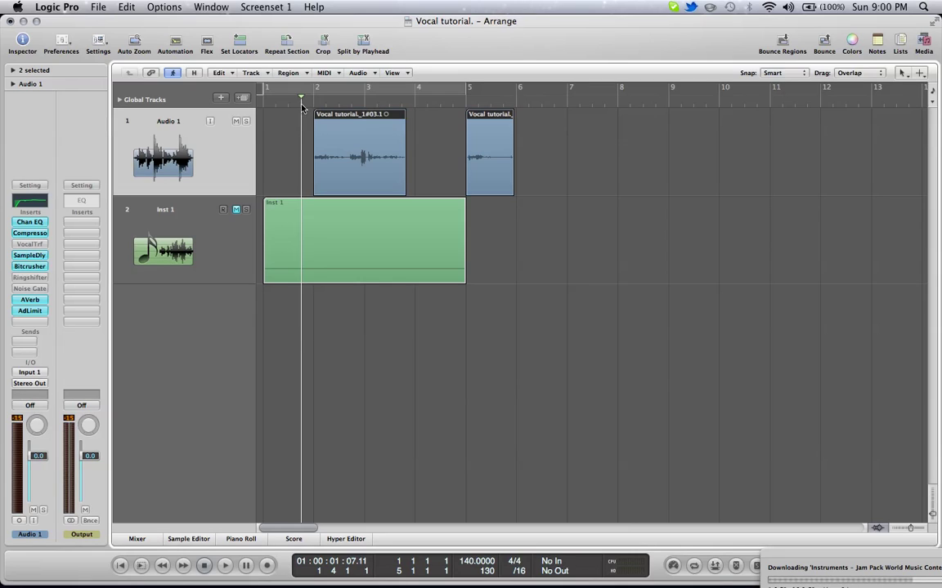
pyautogui.moveTo(272, 98); pyautogui.dragTo(315, 103)
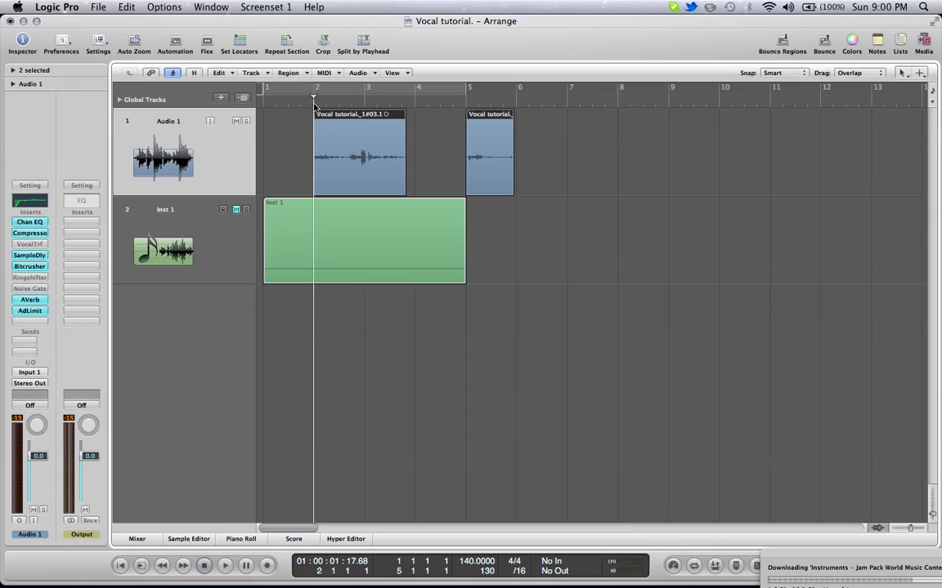
pyautogui.moveTo(314, 104); pyautogui.dragTo(300, 102)
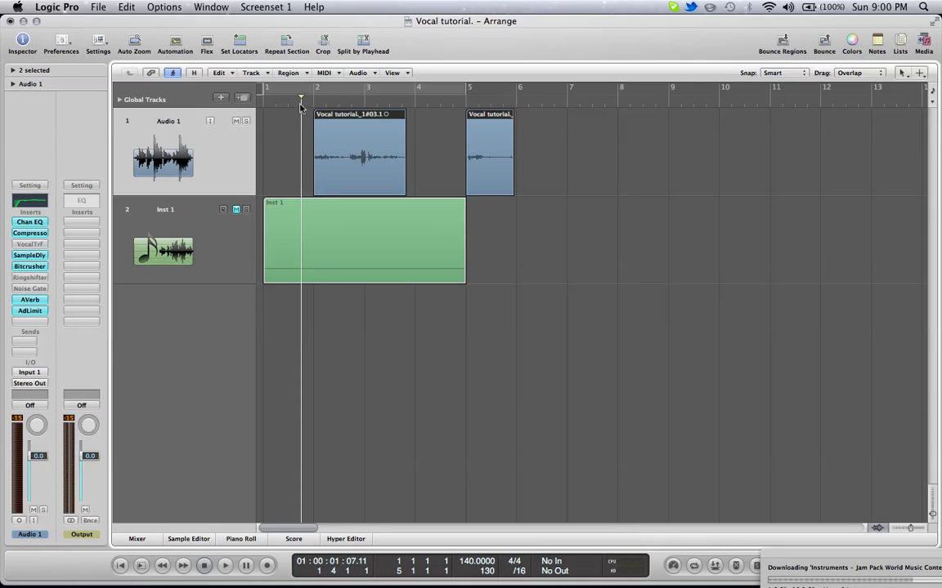
pyautogui.click(412, 182)
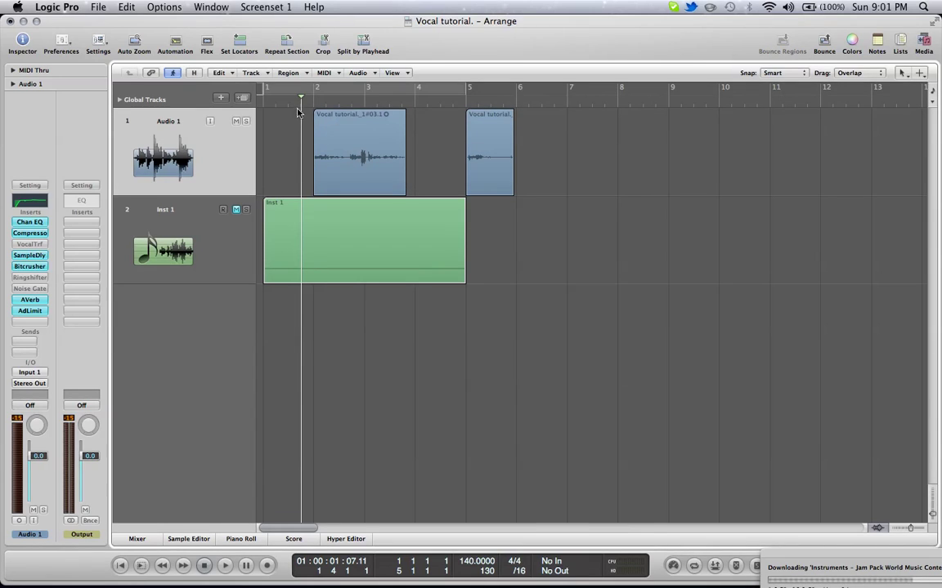
pyautogui.moveTo(300, 103); pyautogui.dragTo(288, 104)
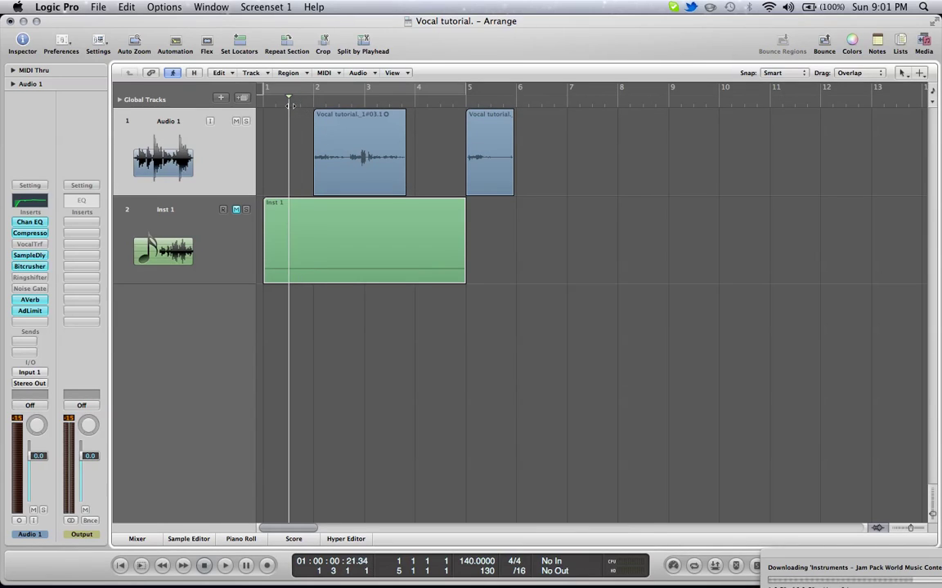
pyautogui.click(302, 104)
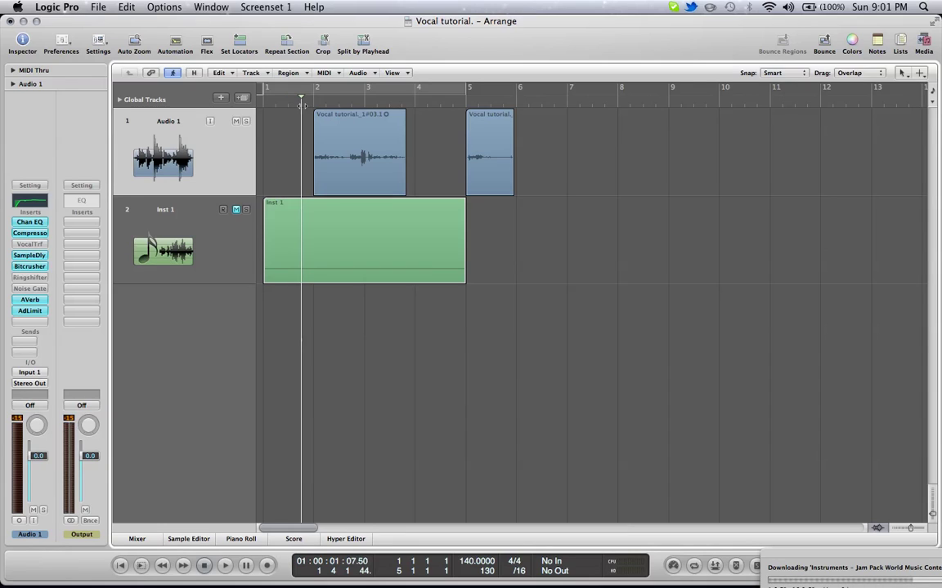
pyautogui.click(301, 103)
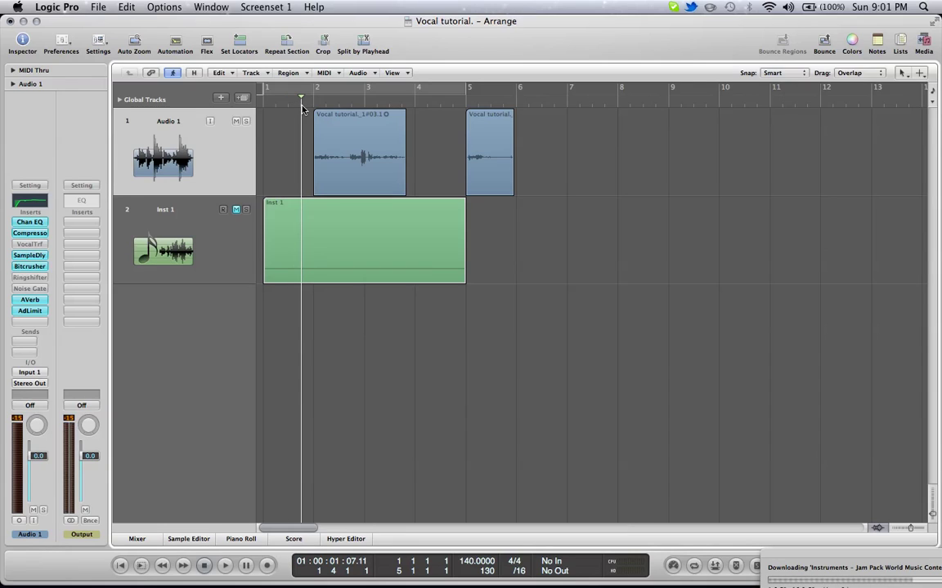
# Open the Channel EQ, Compressor, Sample Delay, Bitcrusher and AVerb windows, adjusting Bitcrusher Resolution.
pyautogui.click(39, 232)
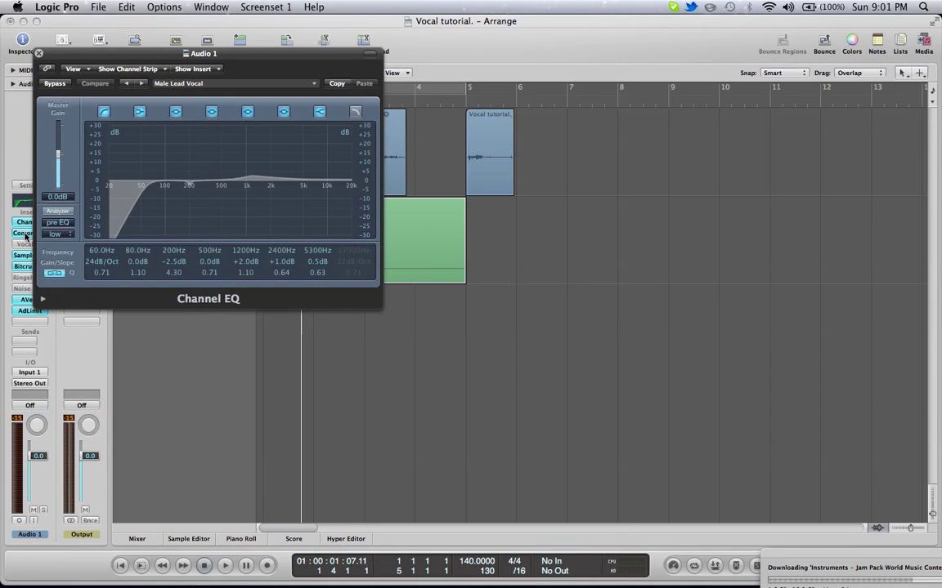
pyautogui.click(25, 233)
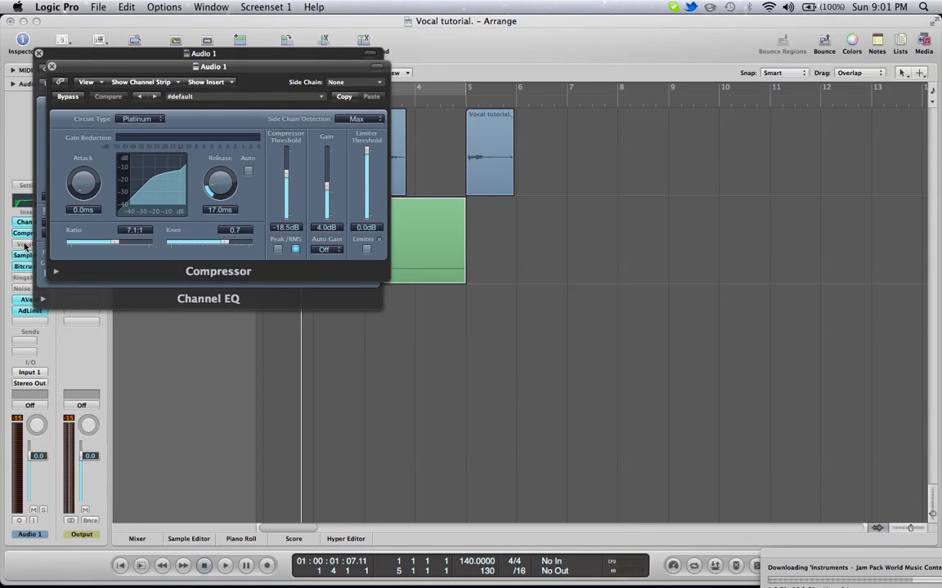
pyautogui.click(26, 260)
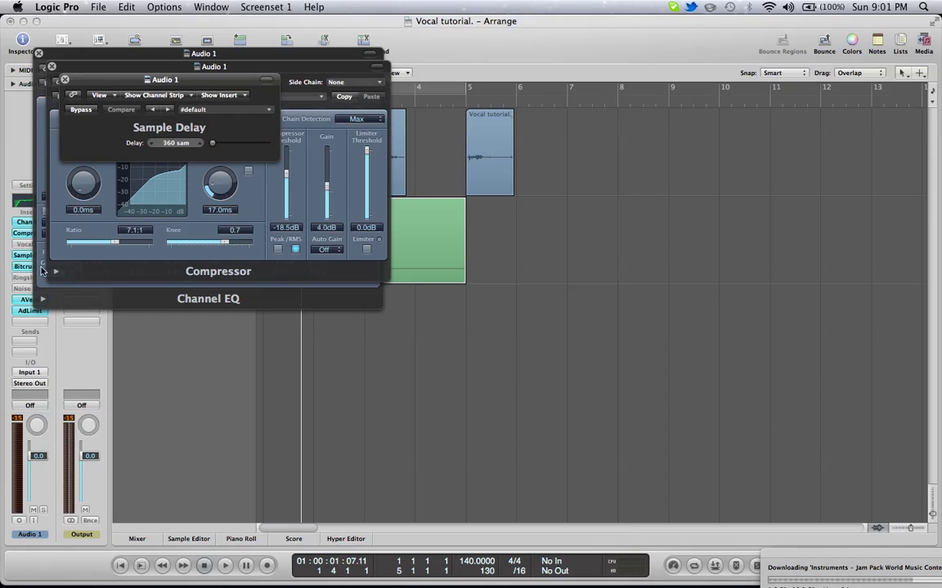
pyautogui.click(31, 267)
pyautogui.moveTo(131, 232); pyautogui.dragTo(125, 204)
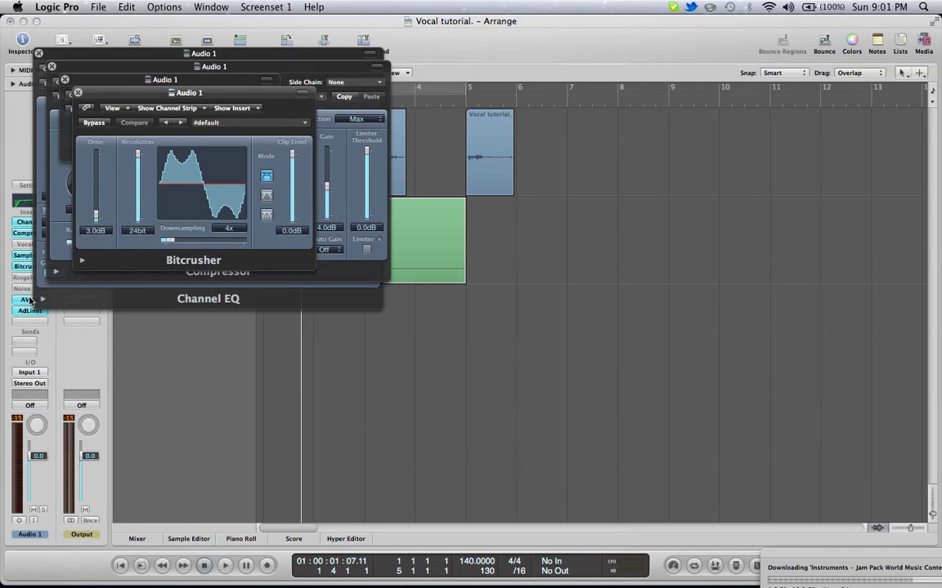
pyautogui.click(29, 300)
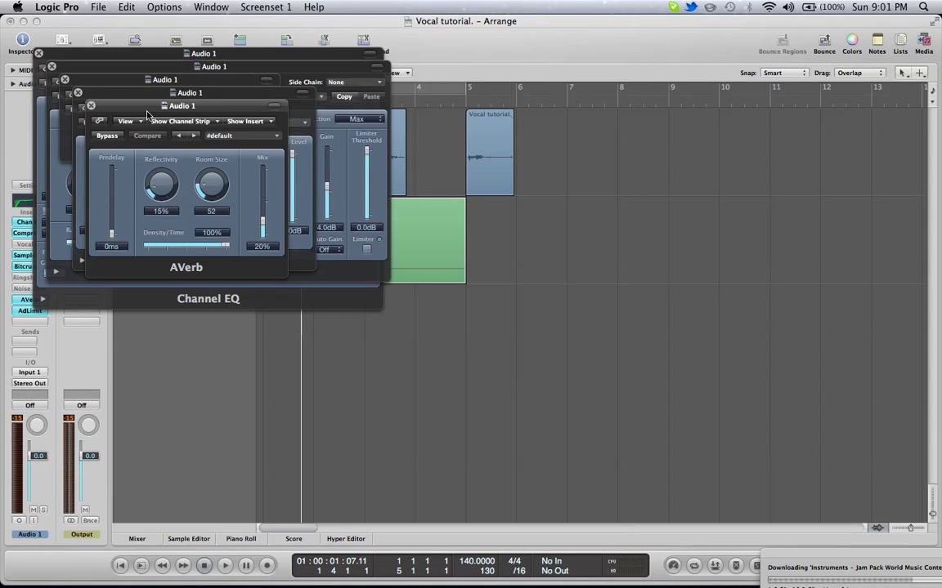
pyautogui.moveTo(147, 113); pyautogui.dragTo(296, 352)
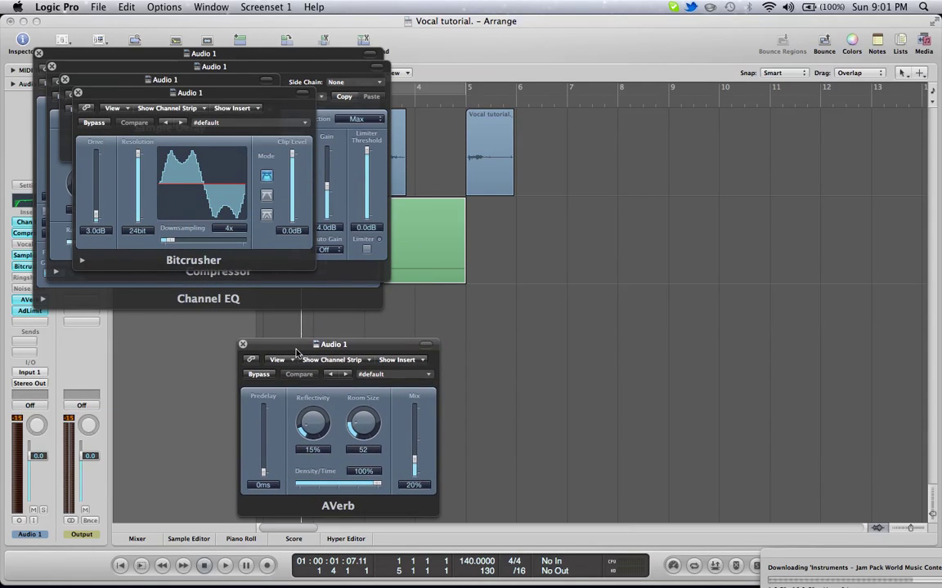
# Open the Adaptive Limiter, move it down, and keep its Average Limit preset.
pyautogui.click(30, 311)
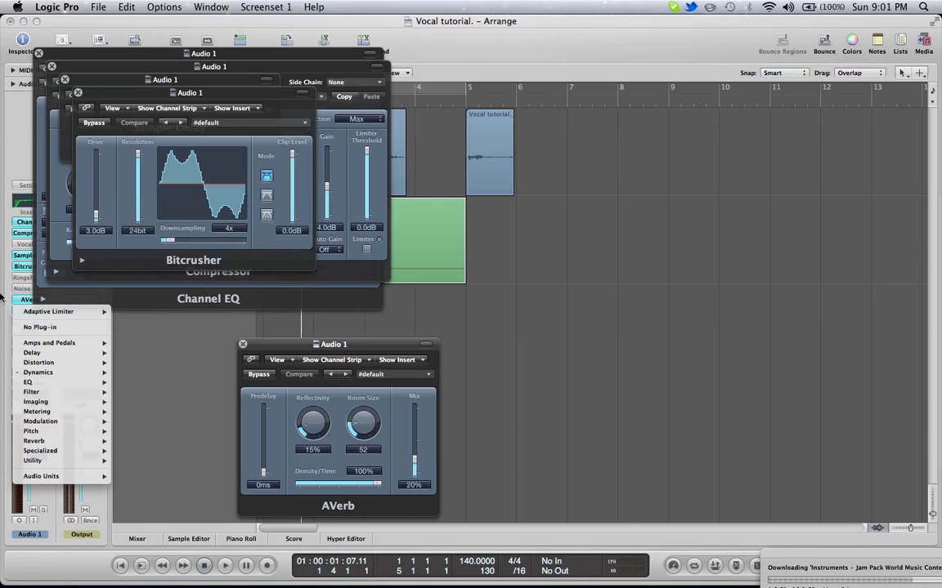
pyautogui.press('Escape')
pyautogui.click(29, 311)
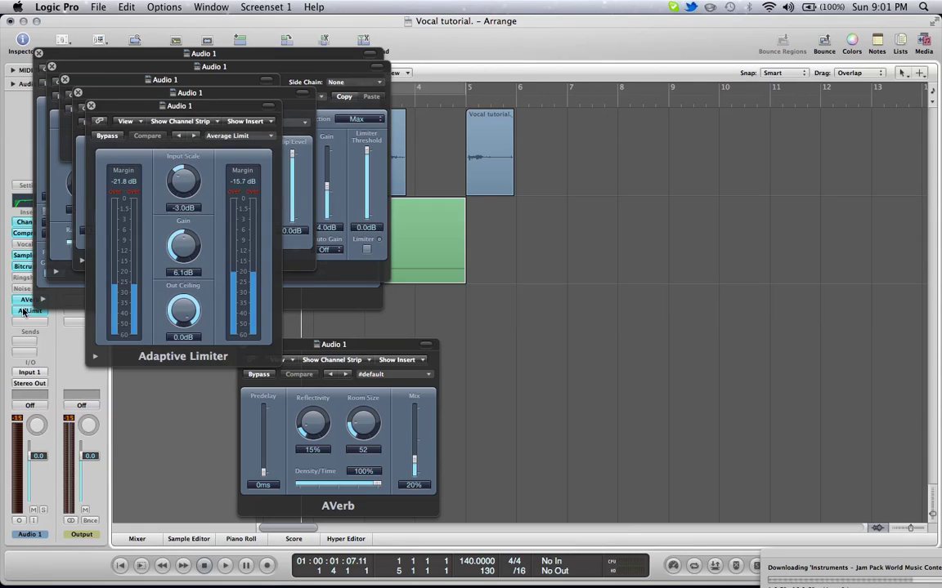
pyautogui.moveTo(224, 107); pyautogui.dragTo(220, 391)
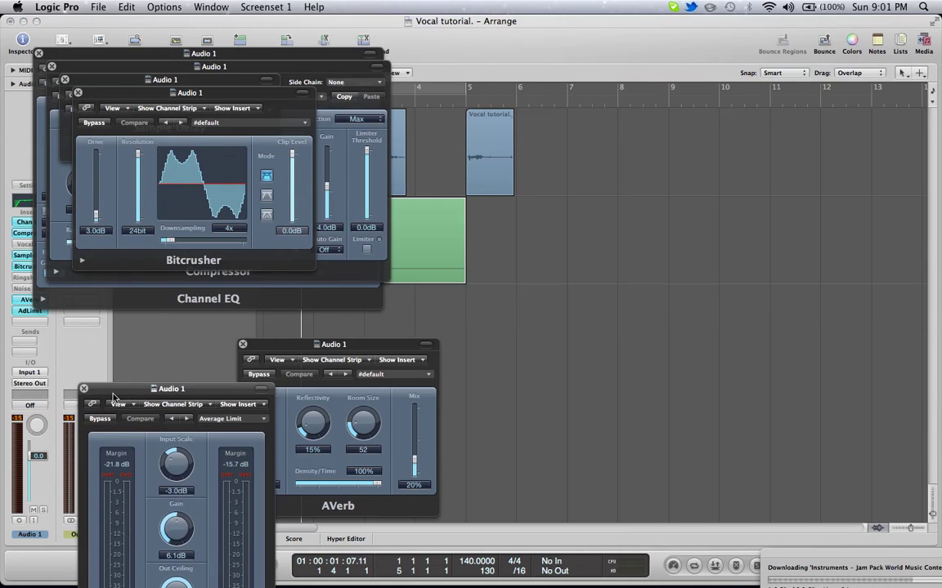
pyautogui.click(201, 417)
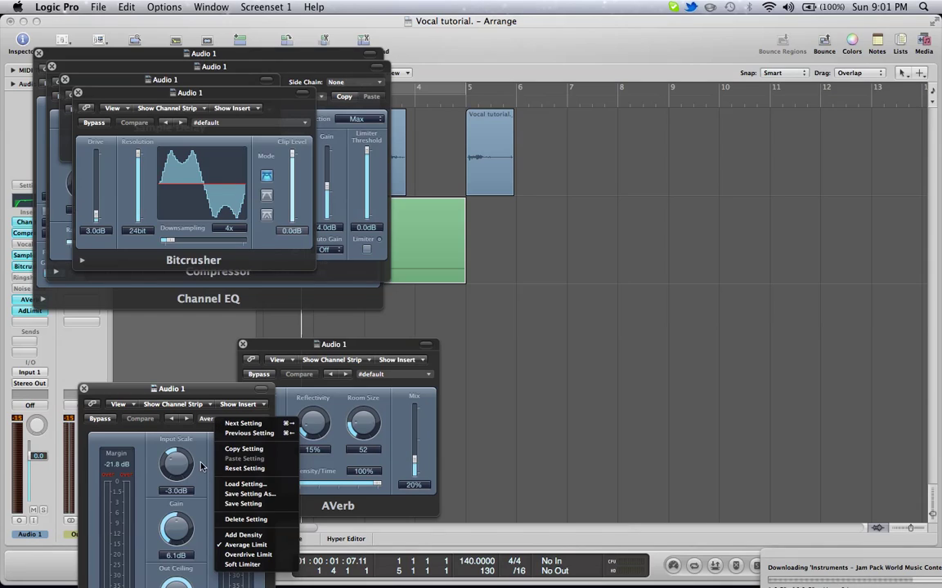
pyautogui.click(206, 447)
# Close the Adaptive Limiter, AVerb and Bitcrusher plug-in windows.
pyautogui.click(83, 389)
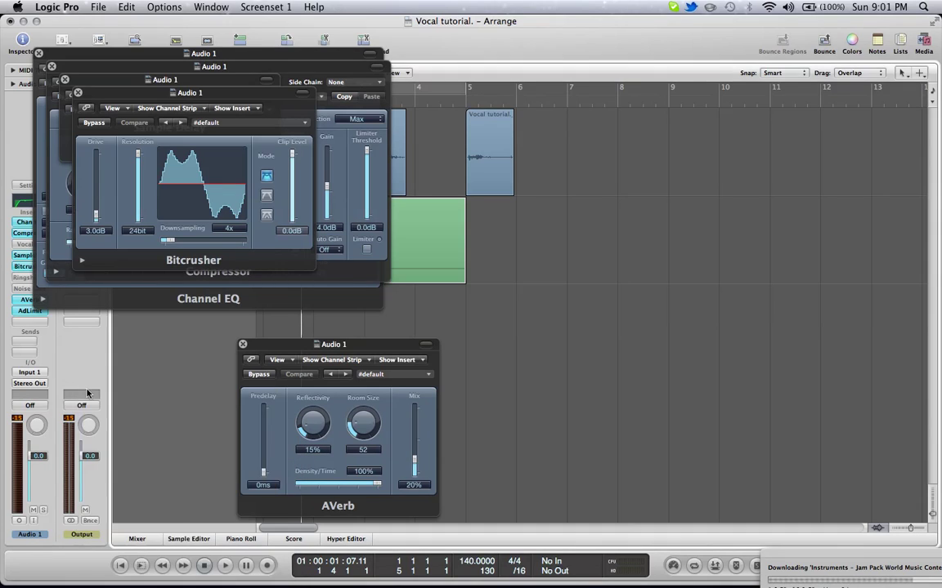
pyautogui.click(243, 345)
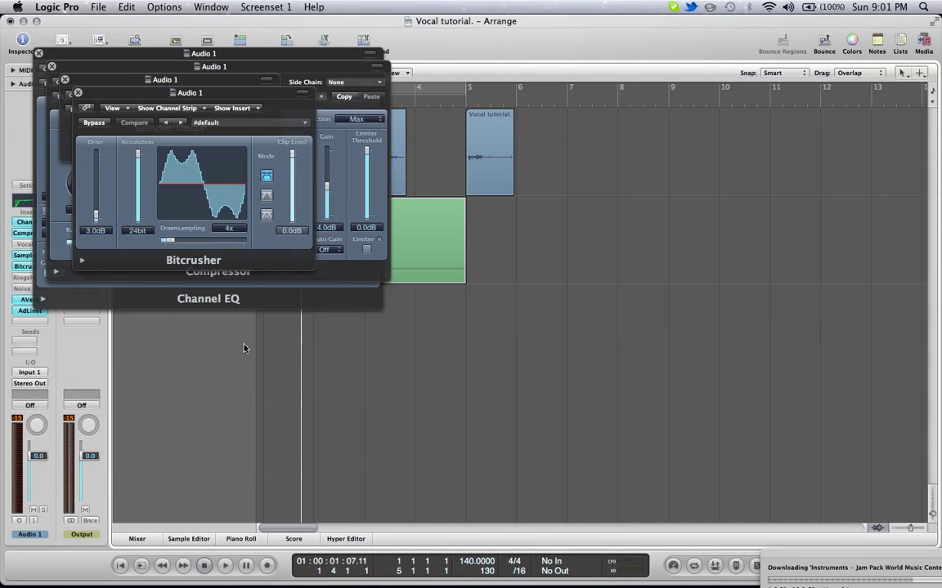
pyautogui.moveTo(138, 154)
pyautogui.mouseDown()
pyautogui.moveTo(137, 263)
pyautogui.moveTo(137, 152)
pyautogui.mouseUp()
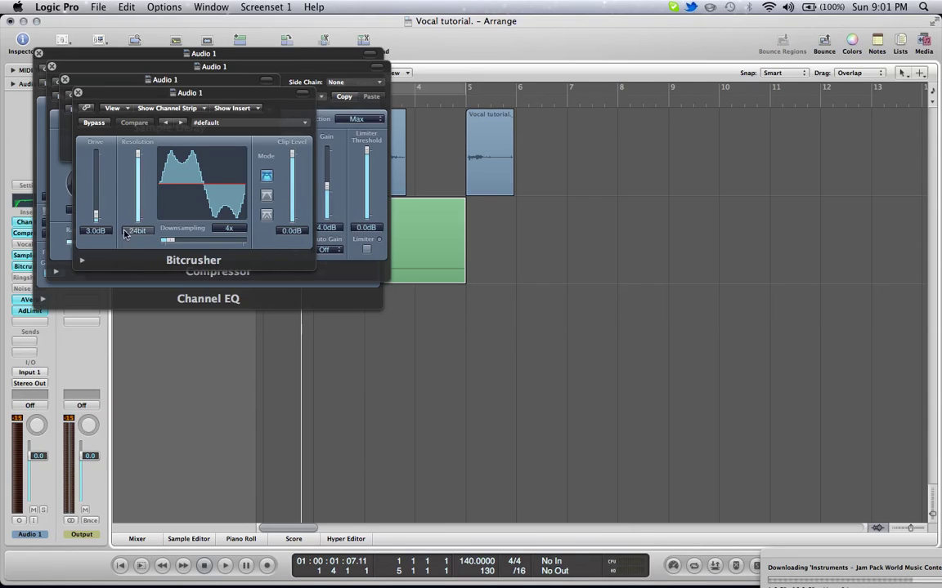
pyautogui.click(79, 93)
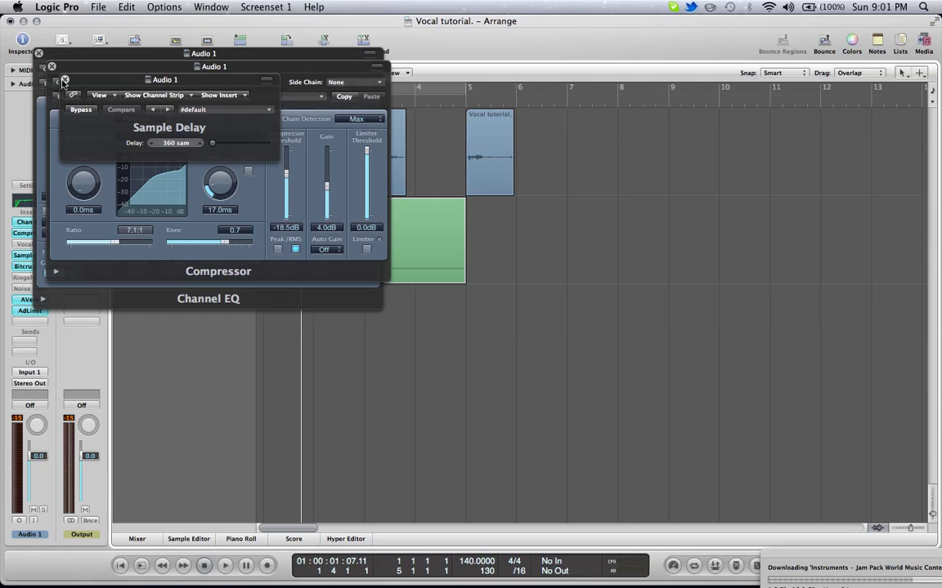
# Move aside and close the Compressor, Channel EQ and Sample Delay windows.
pyautogui.moveTo(85, 80); pyautogui.dragTo(426, 395)
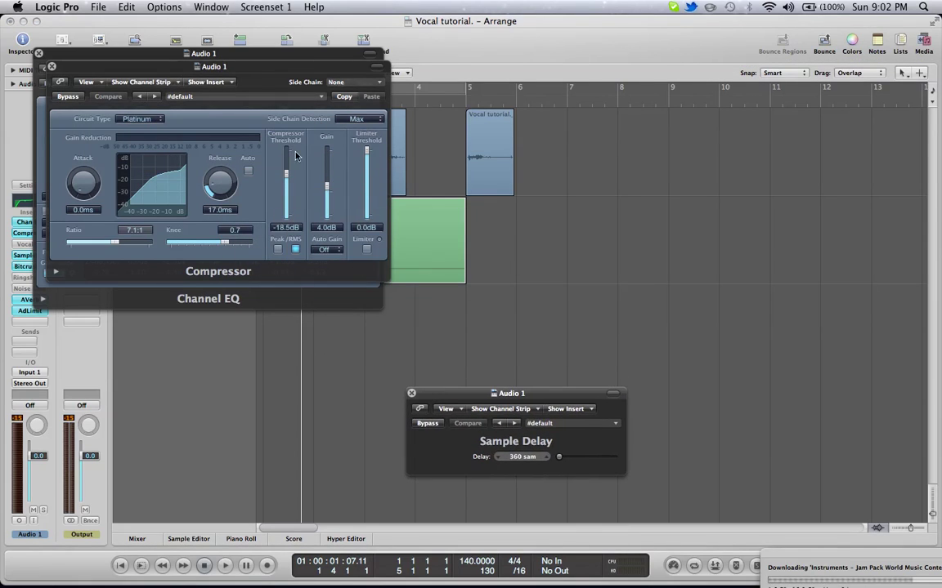
pyautogui.click(247, 70)
pyautogui.moveTo(247, 70); pyautogui.dragTo(230, 330)
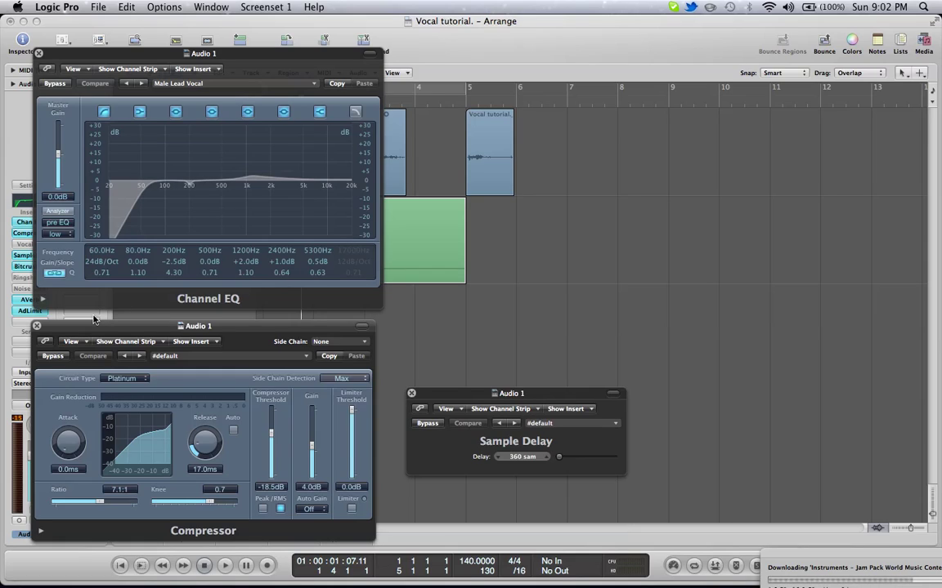
pyautogui.click(37, 326)
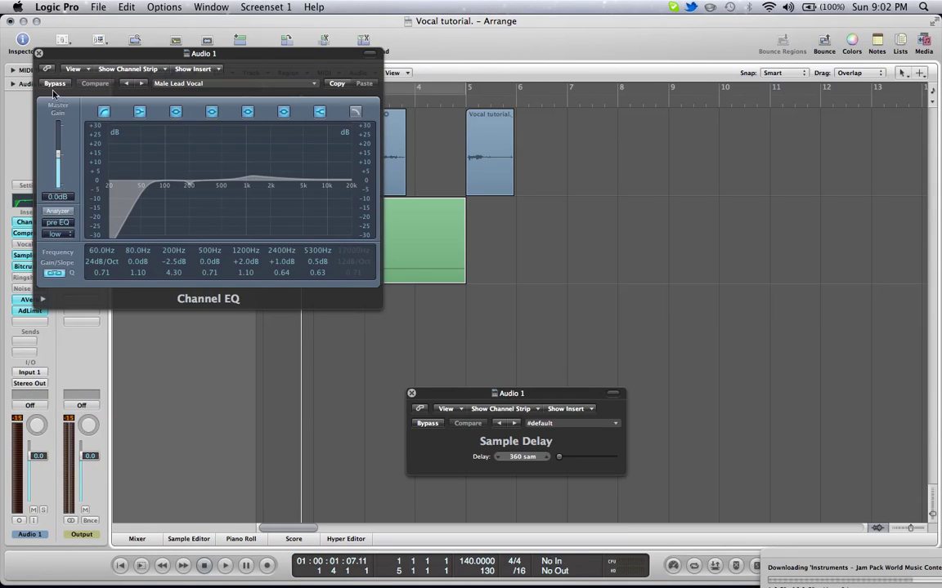
pyautogui.click(39, 53)
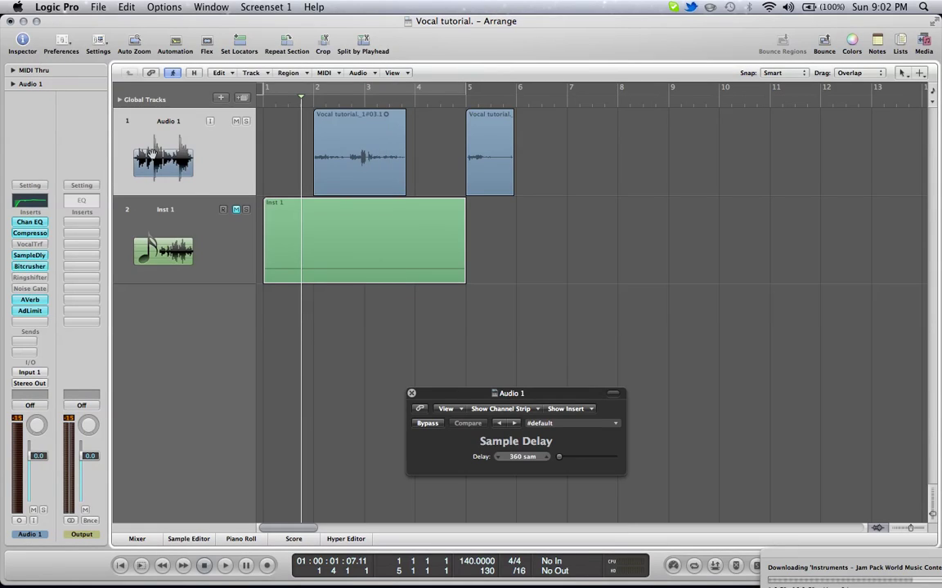
pyautogui.click(412, 393)
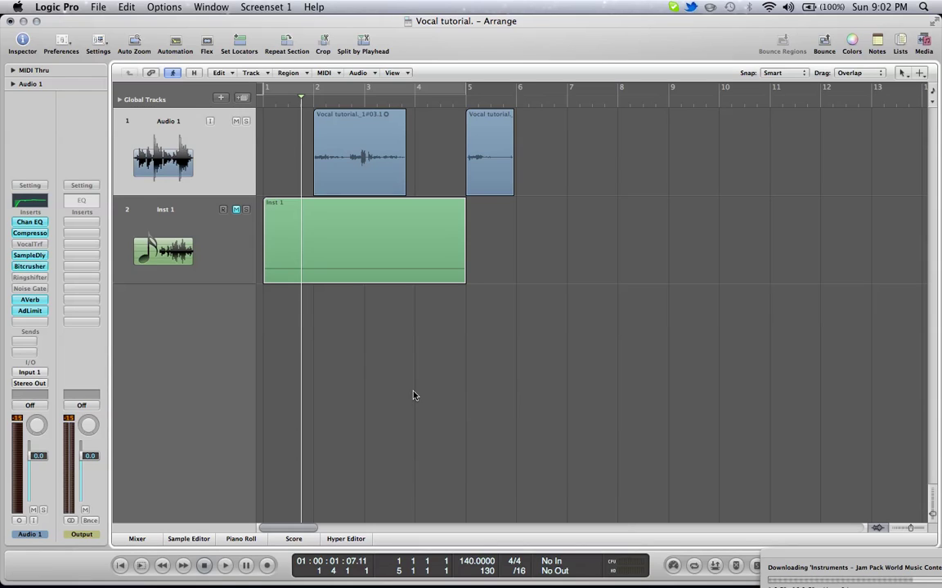
# Switch Vocal Transformer back on (Pitch -8, Formant -8, 100% Mix) and place its window over the arrangement.
pyautogui.click(39, 246)
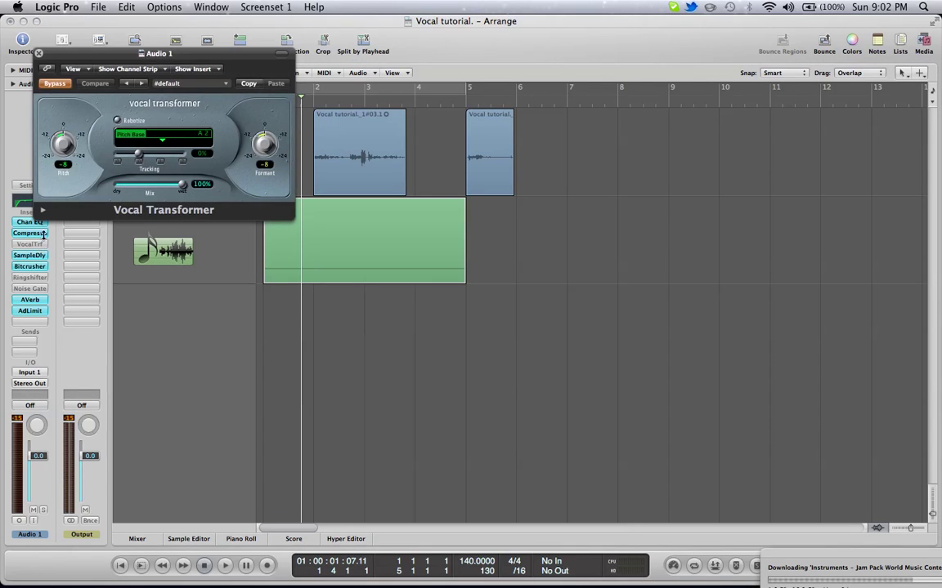
pyautogui.moveTo(150, 52); pyautogui.dragTo(347, 179)
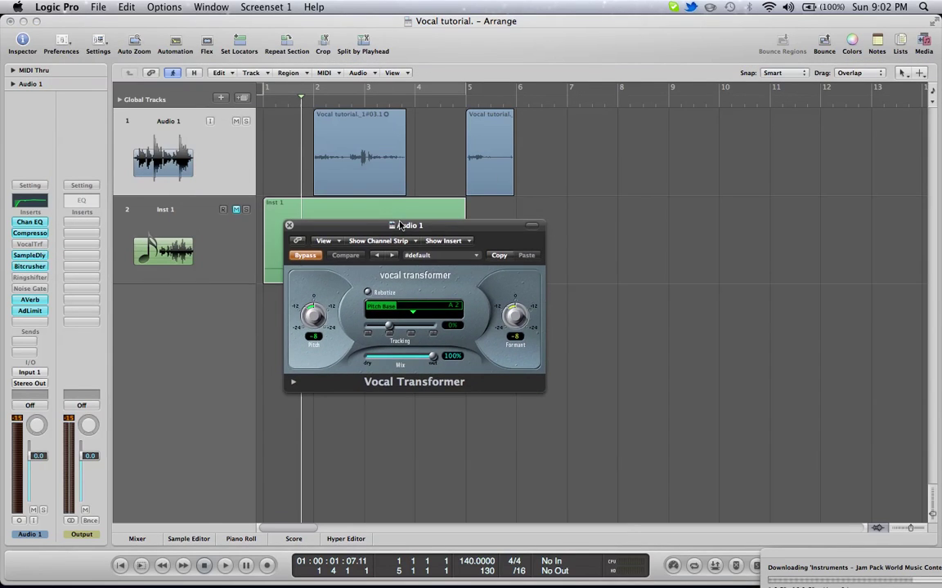
pyautogui.moveTo(400, 224); pyautogui.dragTo(567, 341)
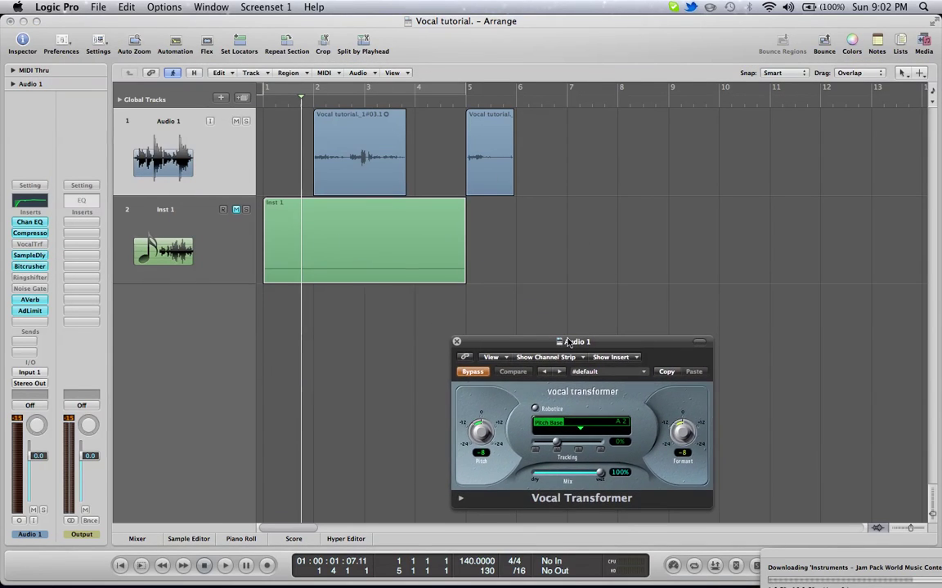
pyautogui.click(479, 372)
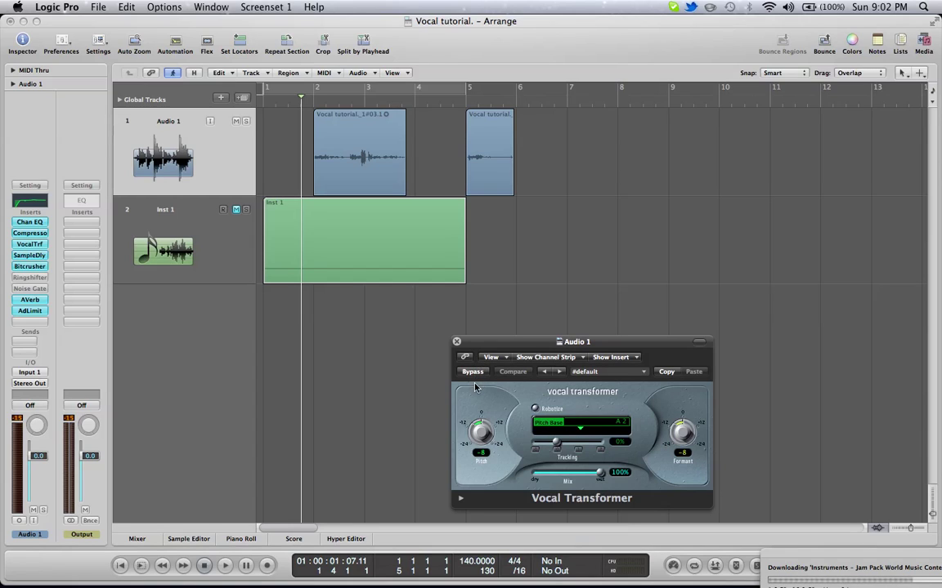
pyautogui.moveTo(492, 351); pyautogui.dragTo(353, 212)
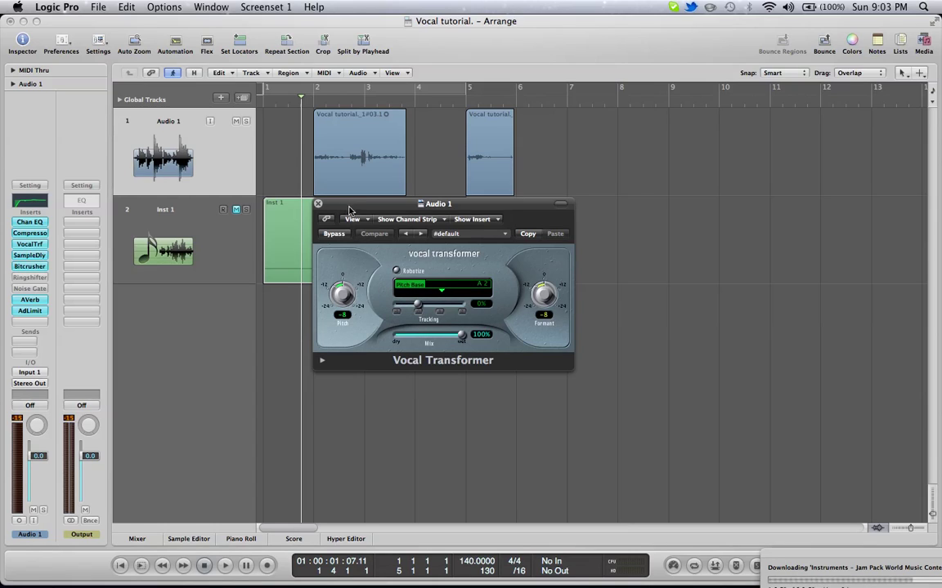
pyautogui.moveTo(351, 212); pyautogui.dragTo(353, 211)
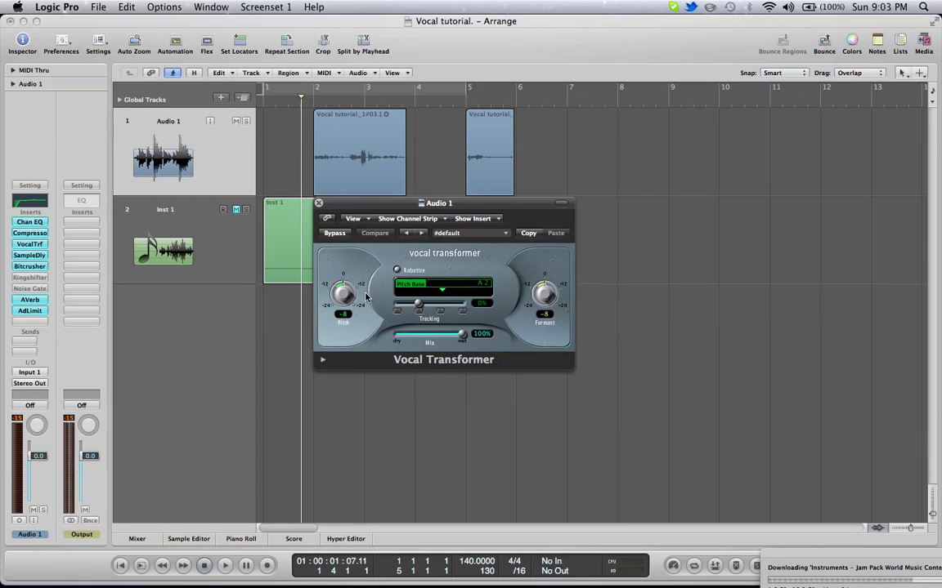
pyautogui.moveTo(301, 95); pyautogui.dragTo(308, 100)
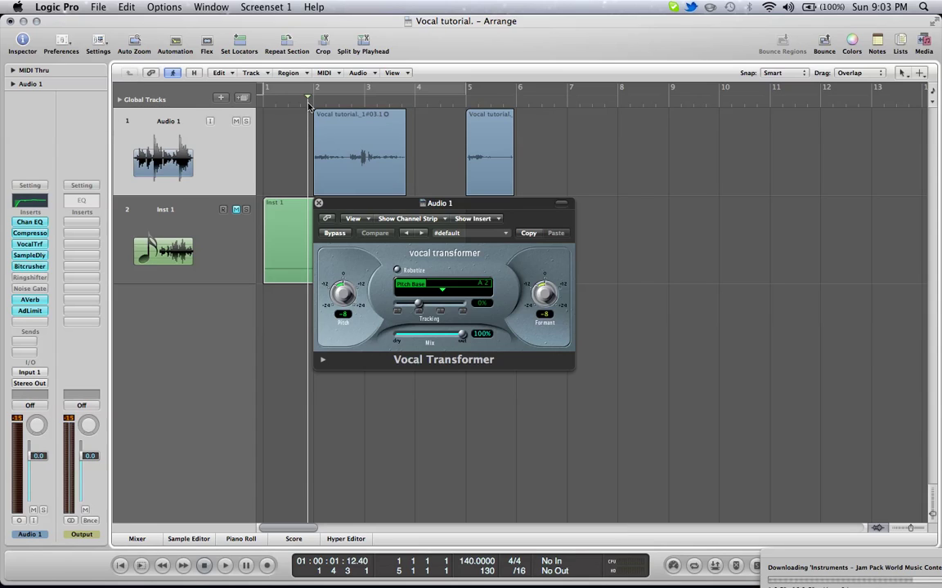
pyautogui.press('space')
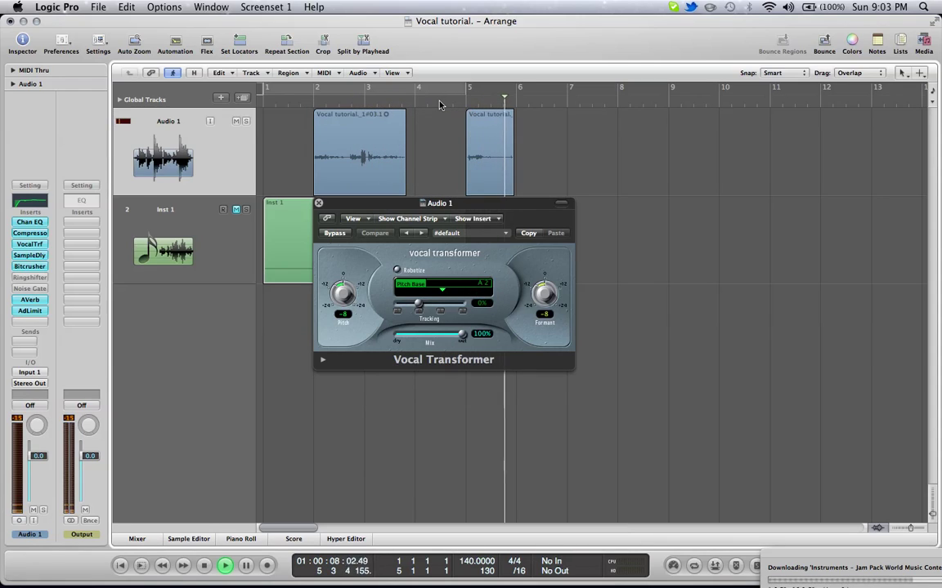
pyautogui.press('space')
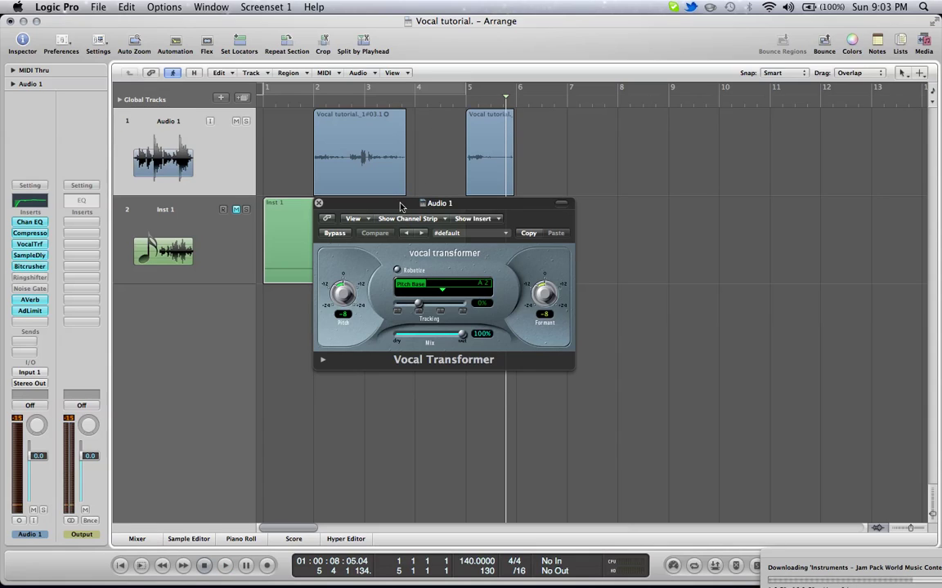
pyautogui.moveTo(399, 204); pyautogui.dragTo(390, 329)
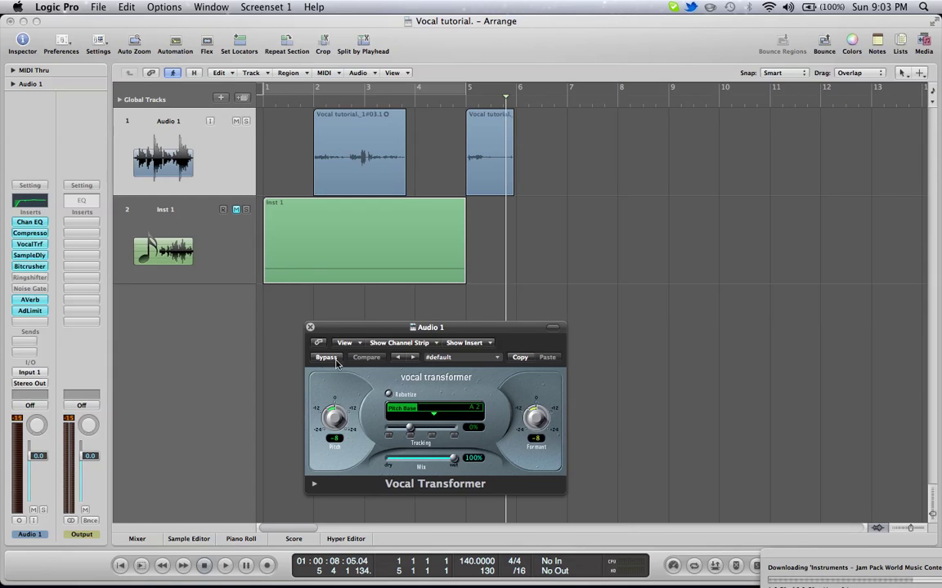
pyautogui.moveTo(344, 331); pyautogui.dragTo(311, 300)
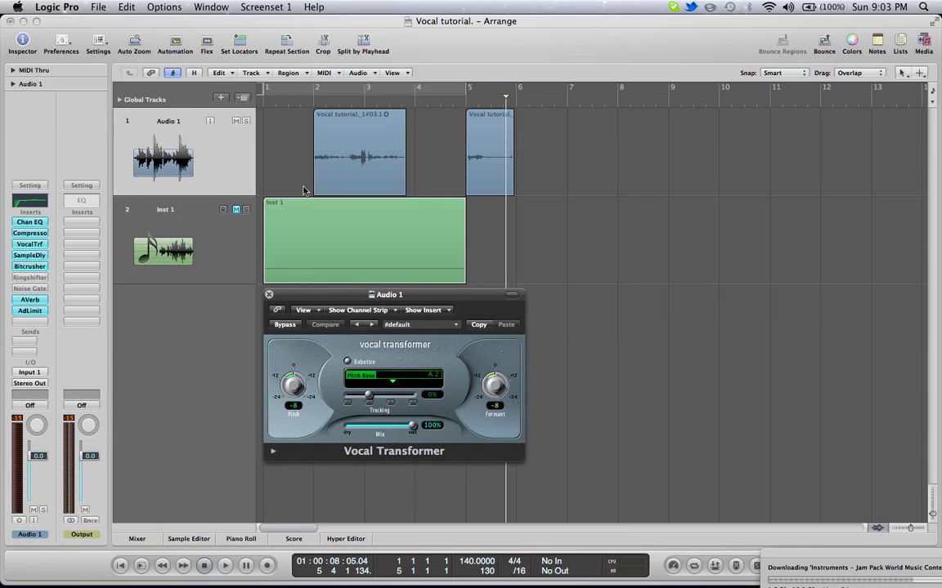
pyautogui.click(262, 103)
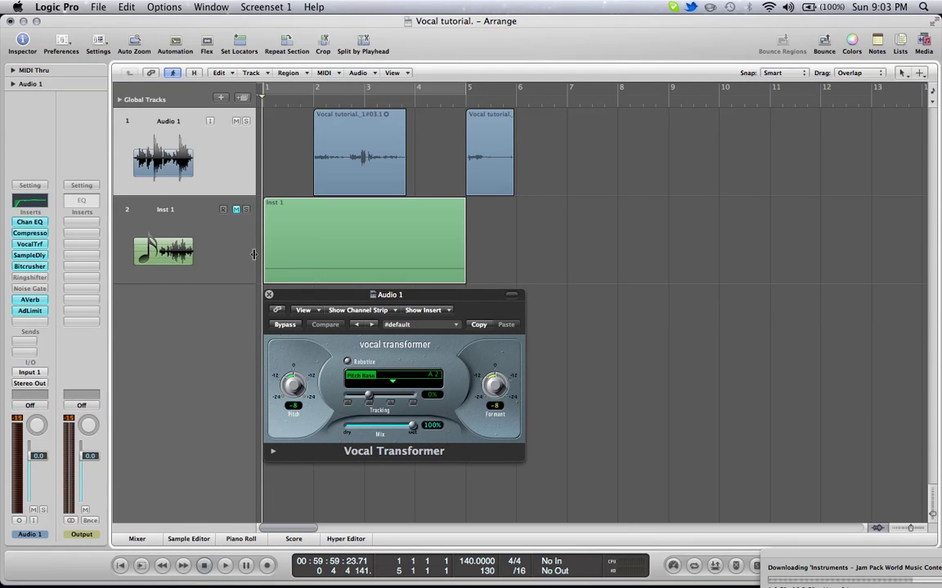
# Unmute Inst 1, return the playhead to the start, and show the automation curves.
pyautogui.click(233, 227)
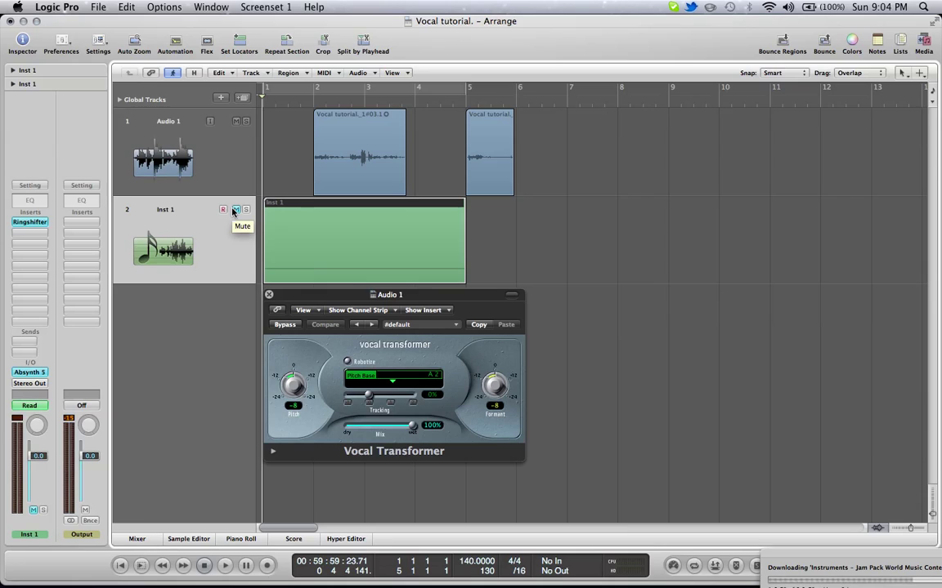
pyautogui.click(234, 210)
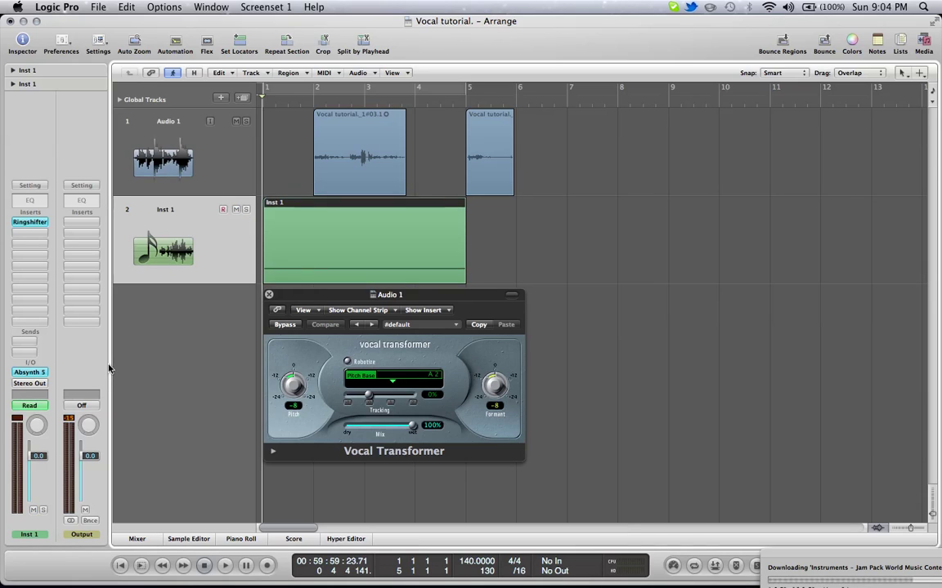
pyautogui.click(204, 566)
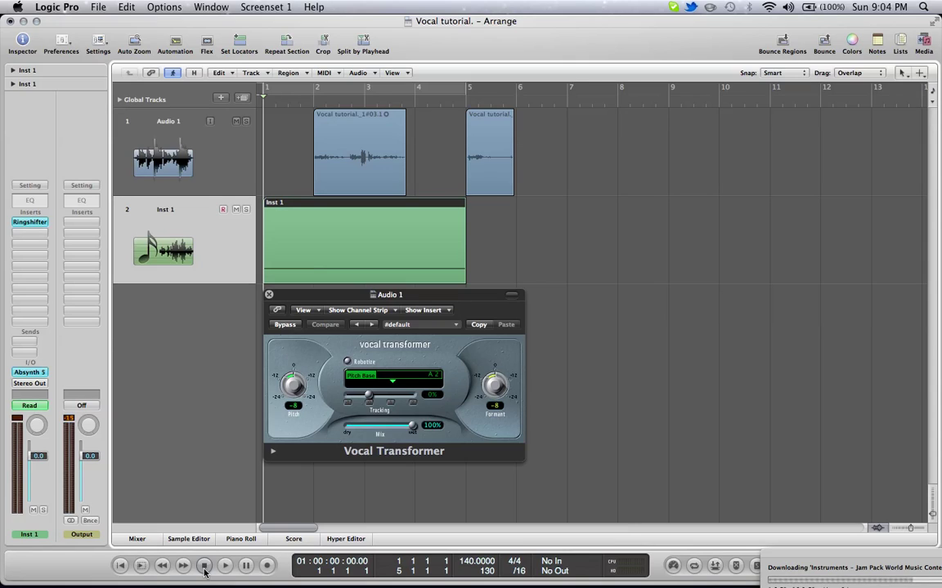
pyautogui.press('a')
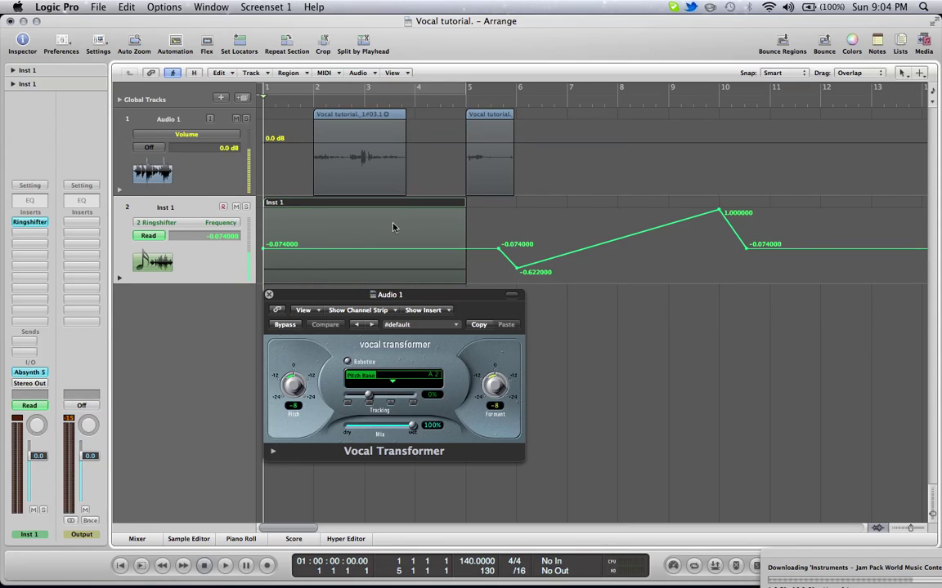
# Mute Inst 1, then select all three regions and drag them four bars later.
pyautogui.press('a')
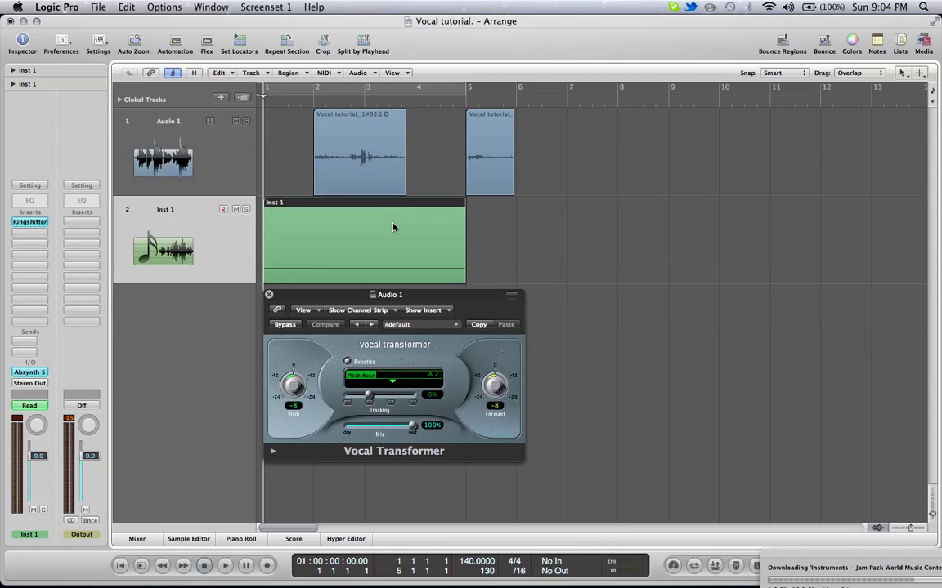
pyautogui.click(235, 210)
pyautogui.press('a')
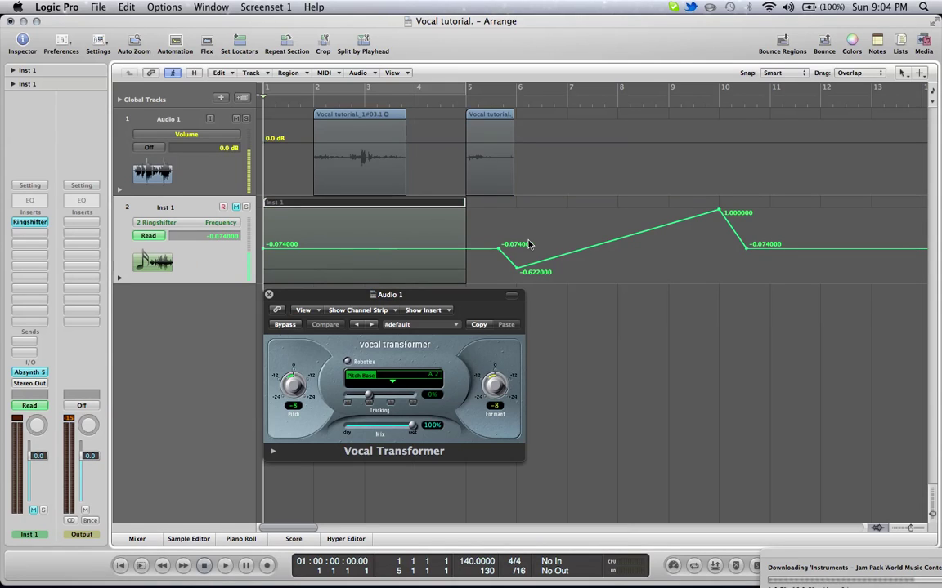
pyautogui.press('a')
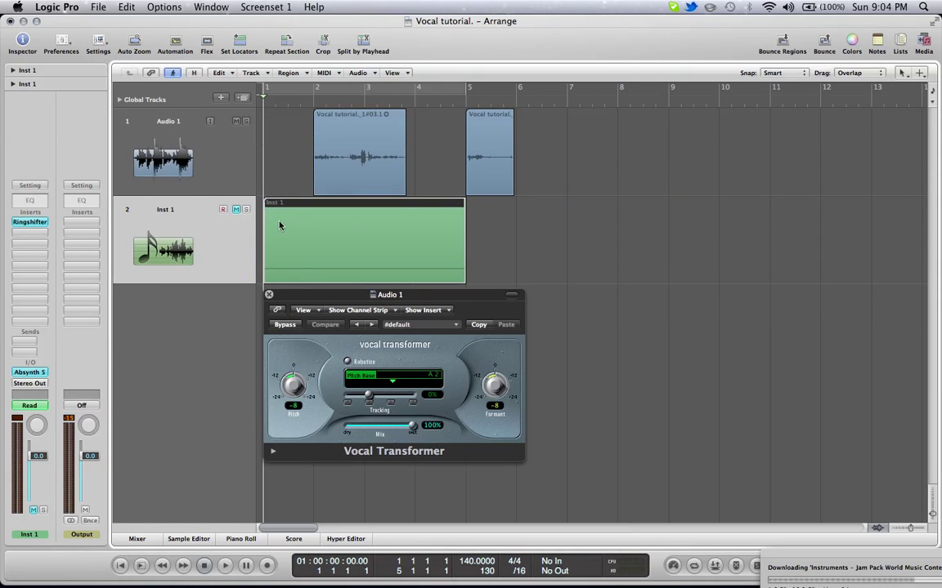
pyautogui.press('a')
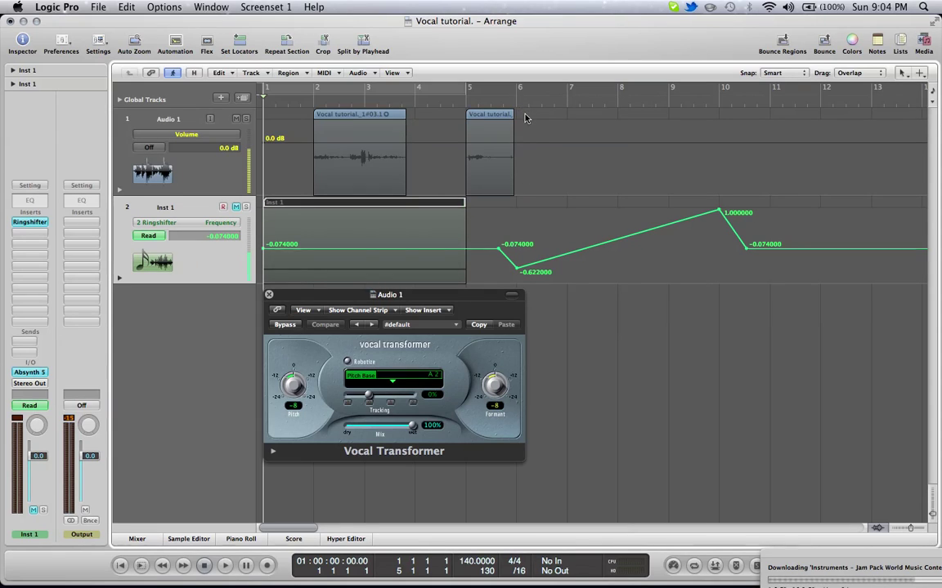
pyautogui.moveTo(472, 102); pyautogui.dragTo(276, 273)
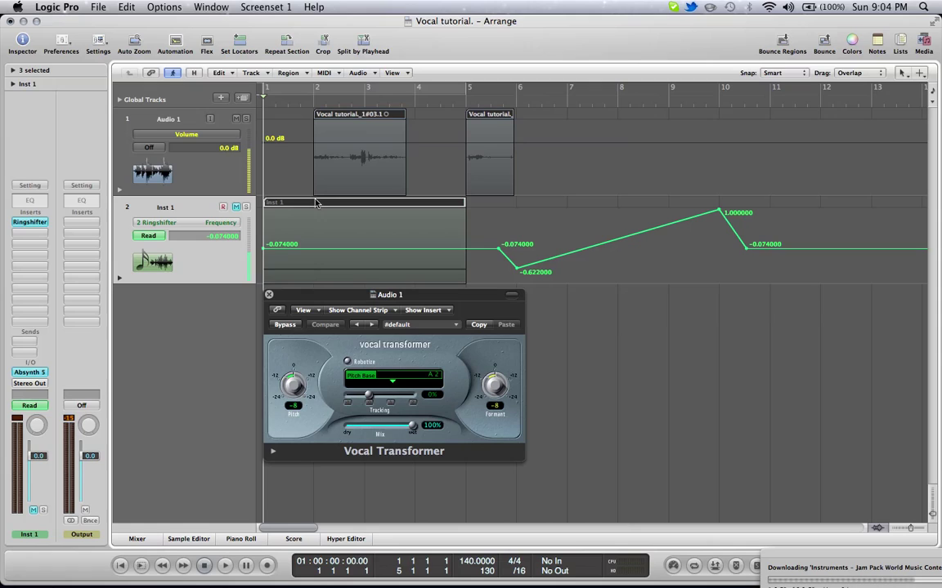
pyautogui.moveTo(317, 199); pyautogui.dragTo(550, 214)
# Hide automation, deselect the moved regions, and unmute Inst 1.
pyautogui.press('a')
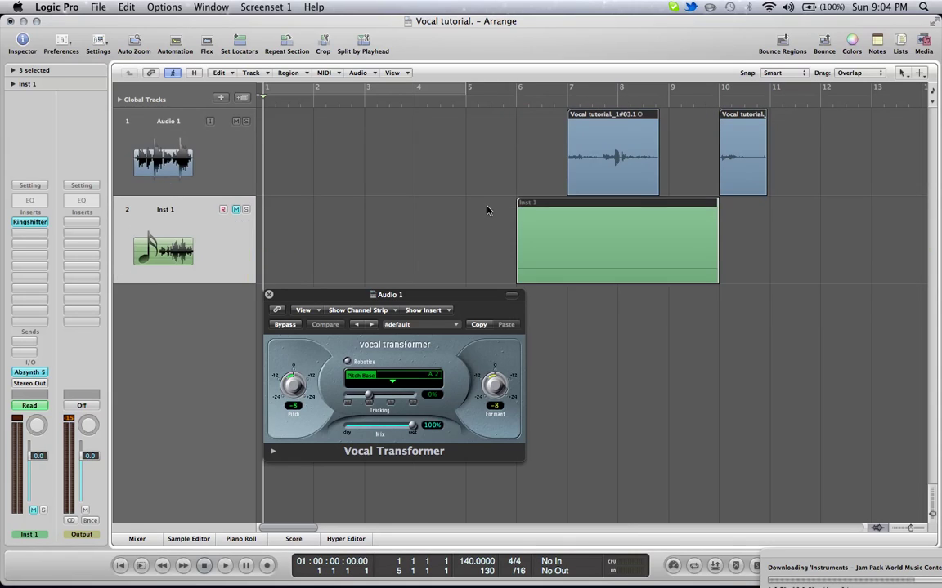
pyautogui.click(464, 183)
pyautogui.click(236, 210)
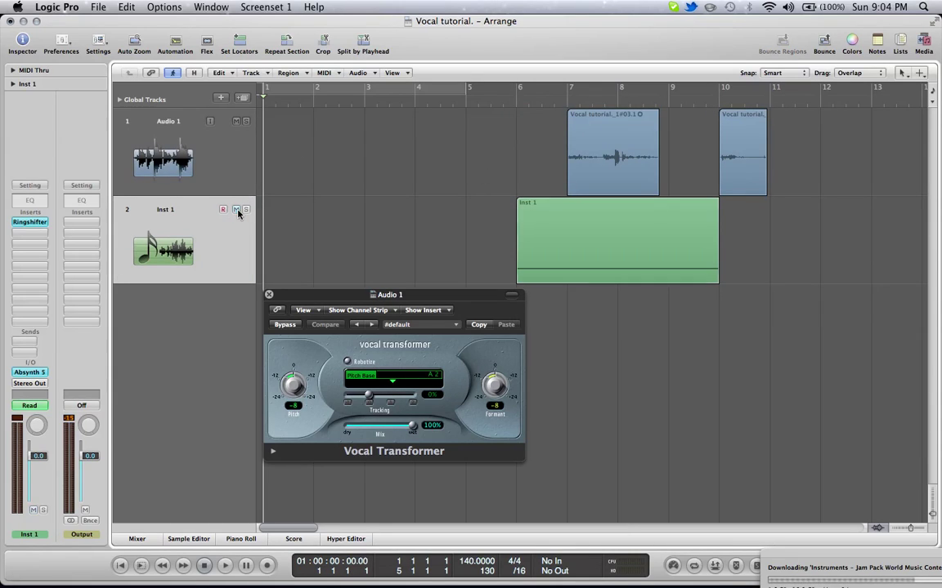
# Audition the buildup from bar 6, move the Vocal Transformer window down-right, and park the playhead at bar 11.
pyautogui.click(508, 101)
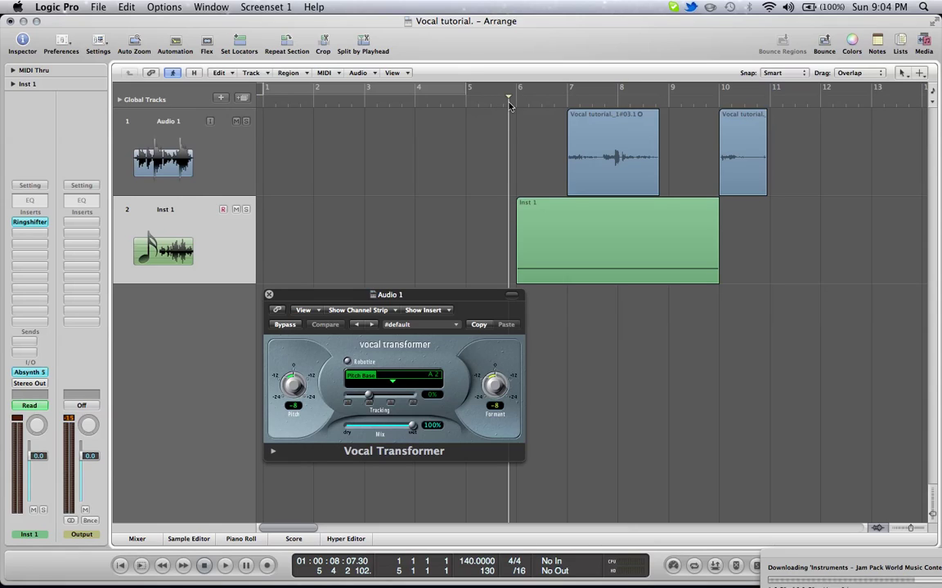
pyautogui.press('space')
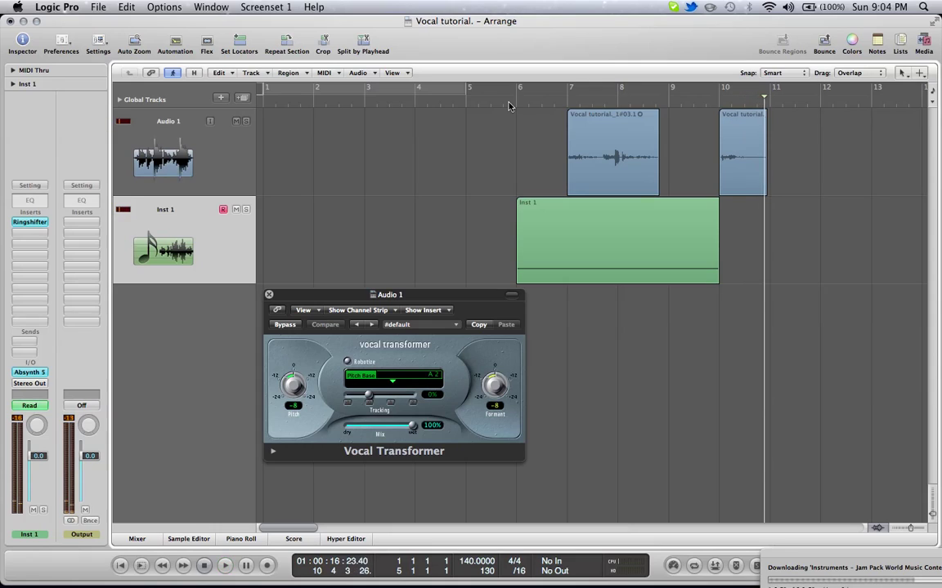
pyautogui.click(508, 102)
pyautogui.press('space')
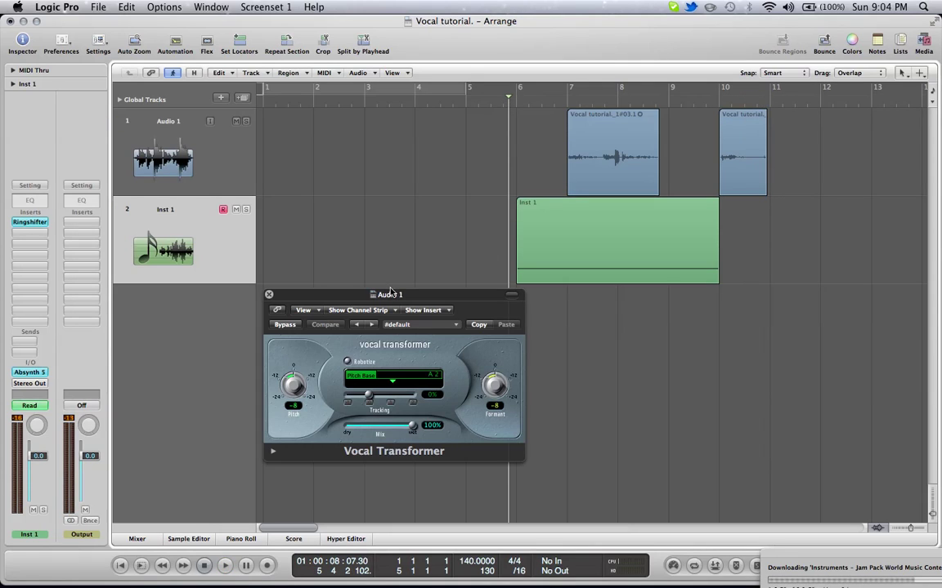
pyautogui.moveTo(391, 292); pyautogui.dragTo(536, 371)
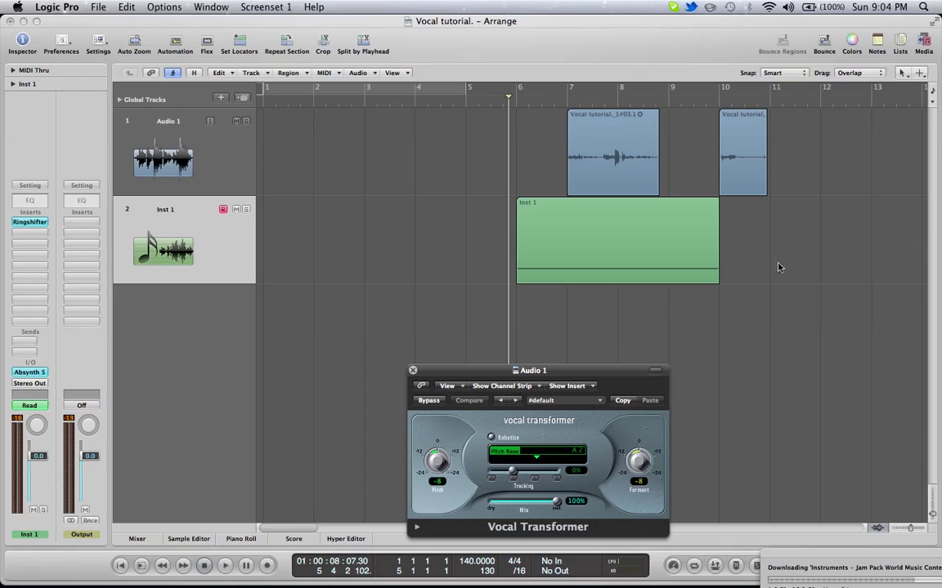
pyautogui.moveTo(769, 106)
pyautogui.mouseDown()
pyautogui.moveTo(761, 107)
pyautogui.moveTo(771, 110)
pyautogui.mouseUp()
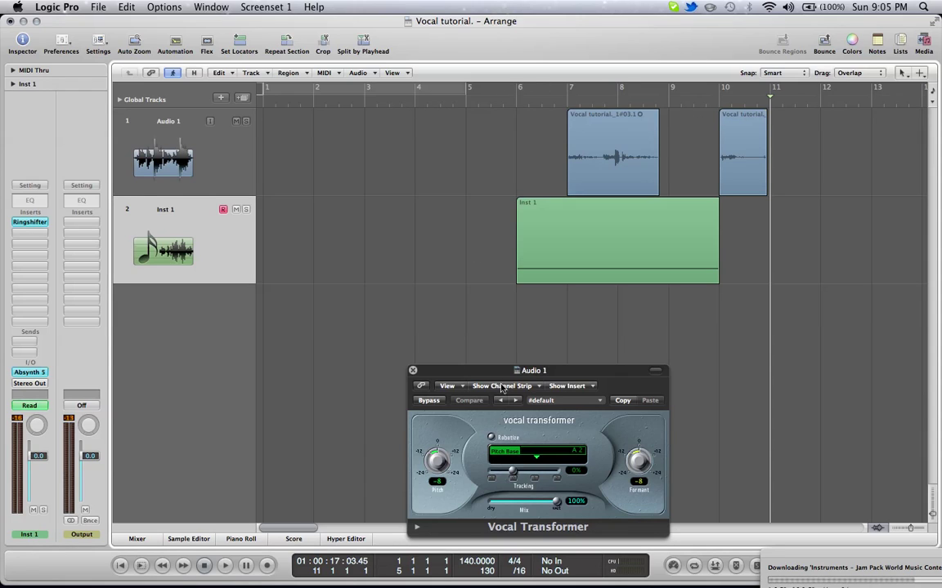
# Reposition the Vocal Transformer window below the Inst 1 region, then close it.
pyautogui.moveTo(497, 376); pyautogui.dragTo(402, 224)
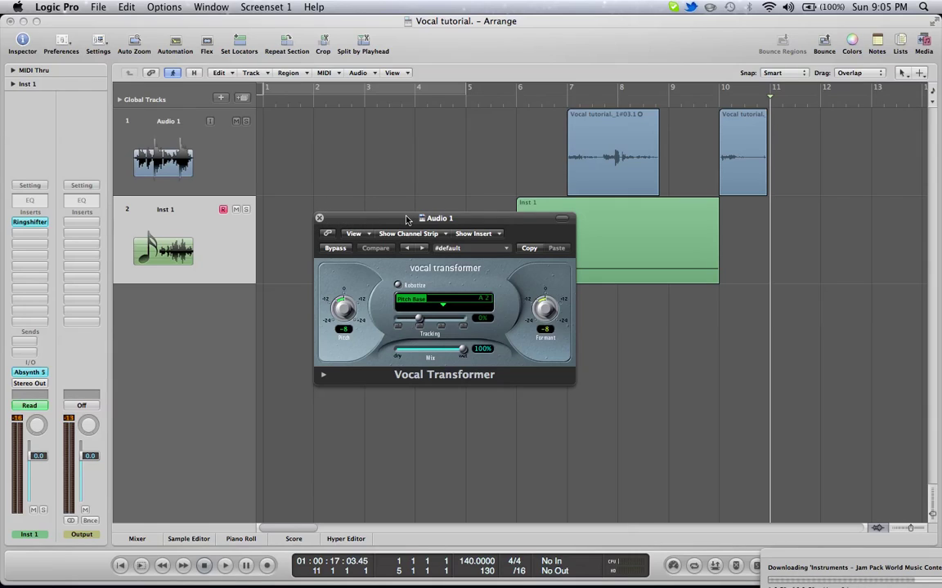
pyautogui.moveTo(406, 220); pyautogui.dragTo(356, 290)
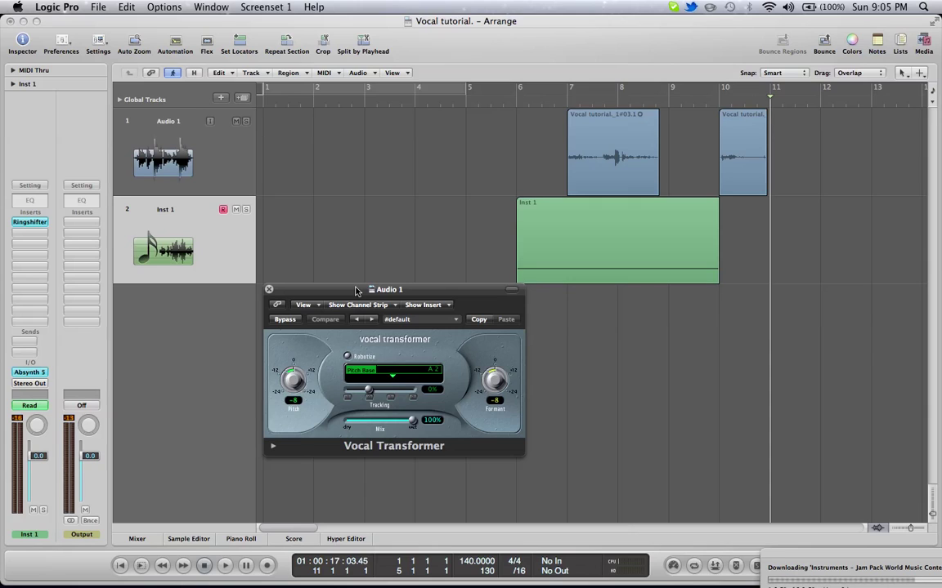
pyautogui.moveTo(356, 289); pyautogui.dragTo(375, 316)
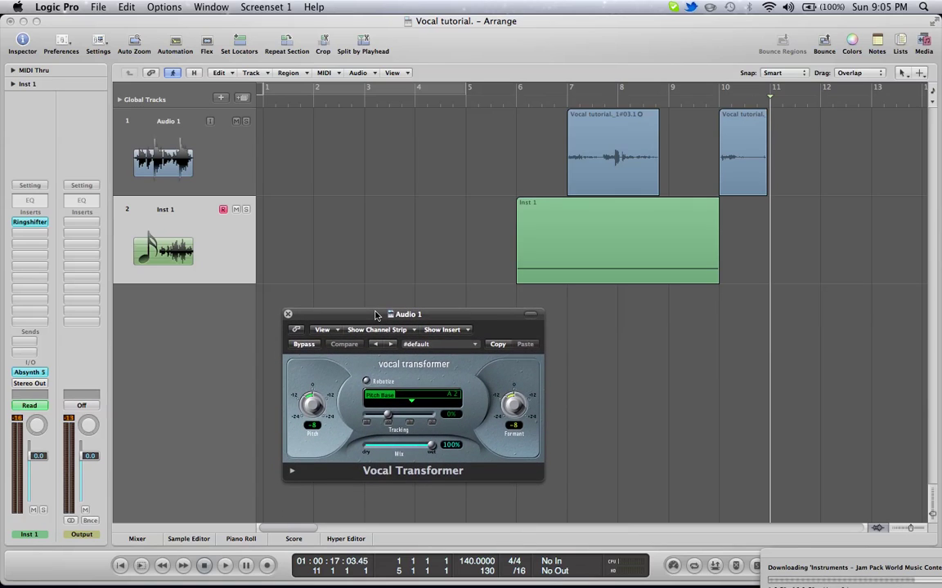
pyautogui.click(288, 315)
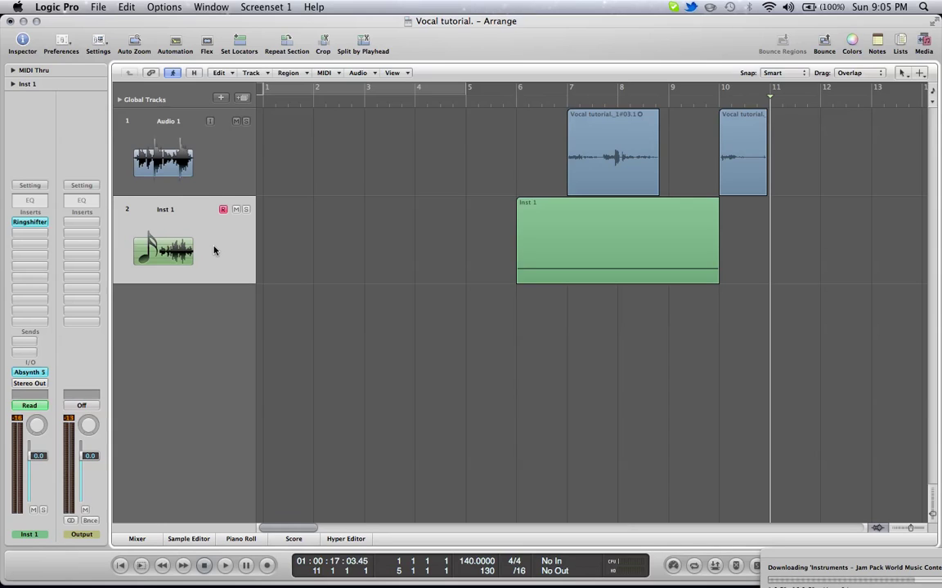
# Check QuickTime Player, then return to Logic Pro and place the playhead at bar 6.
pyautogui.press('super+Tab')
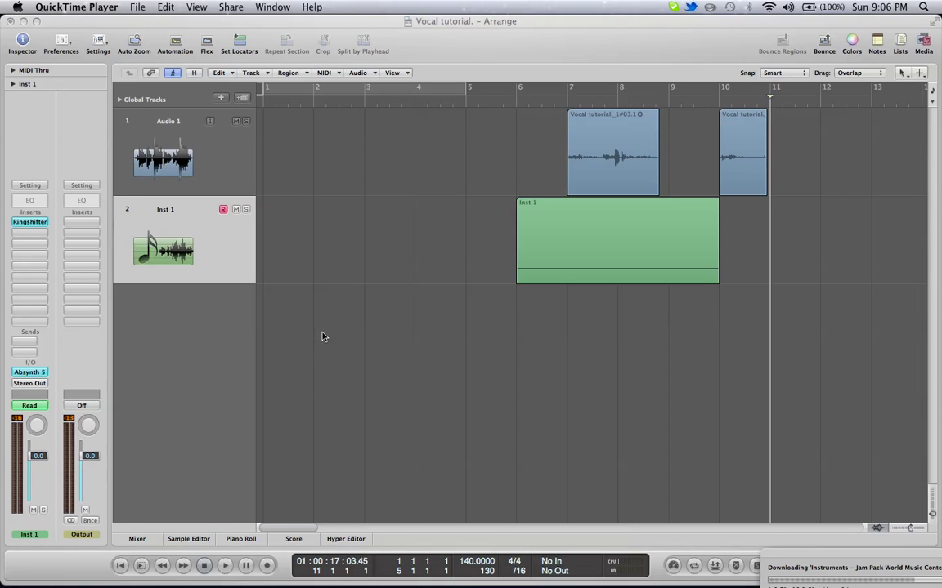
pyautogui.click(515, 109)
pyautogui.click(443, 189)
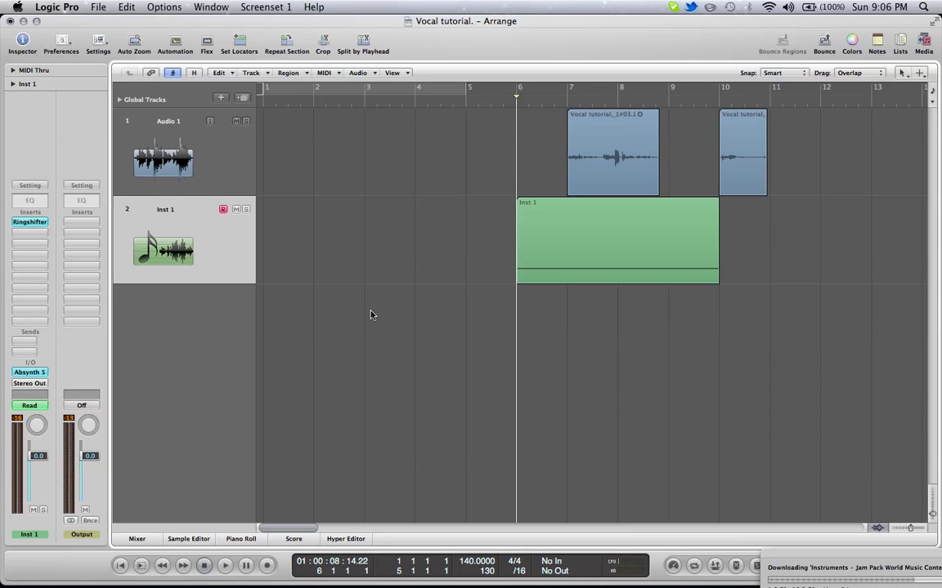
# After another look at QuickTime, move the playhead back to bar 5 beat 3, ahead of Inst 1.
pyautogui.press('super+Tab')
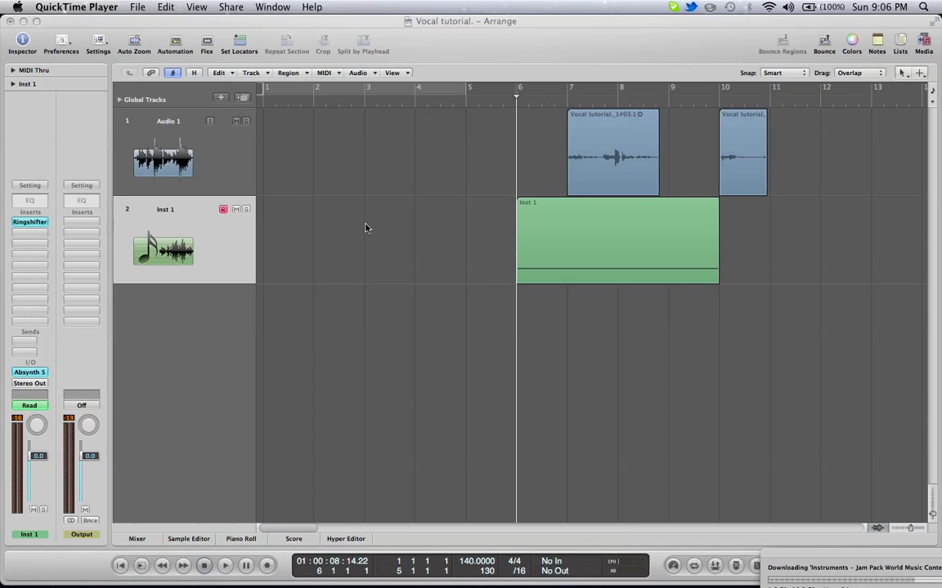
pyautogui.moveTo(409, 576)
pyautogui.click(491, 101)
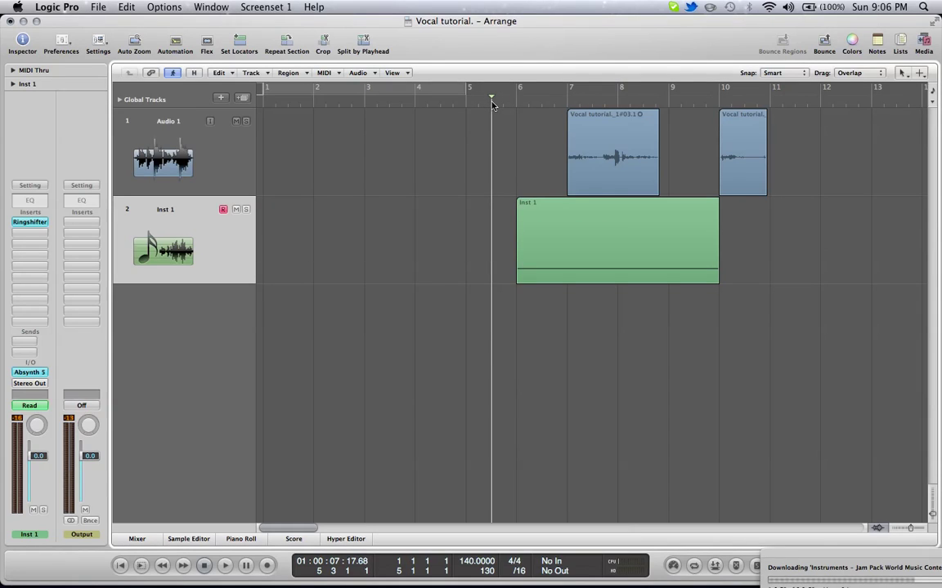